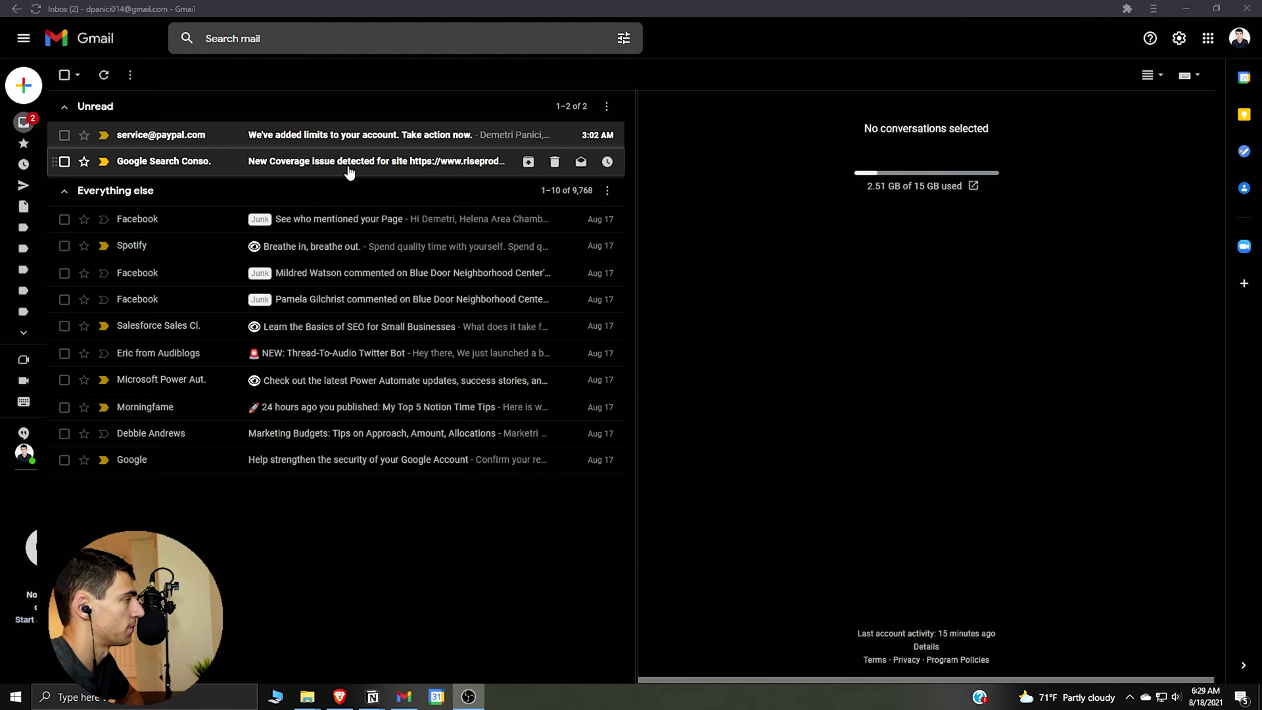
- Add the Search Console coverage email to Tasks, then open it and select its body text
right_click(348, 172)
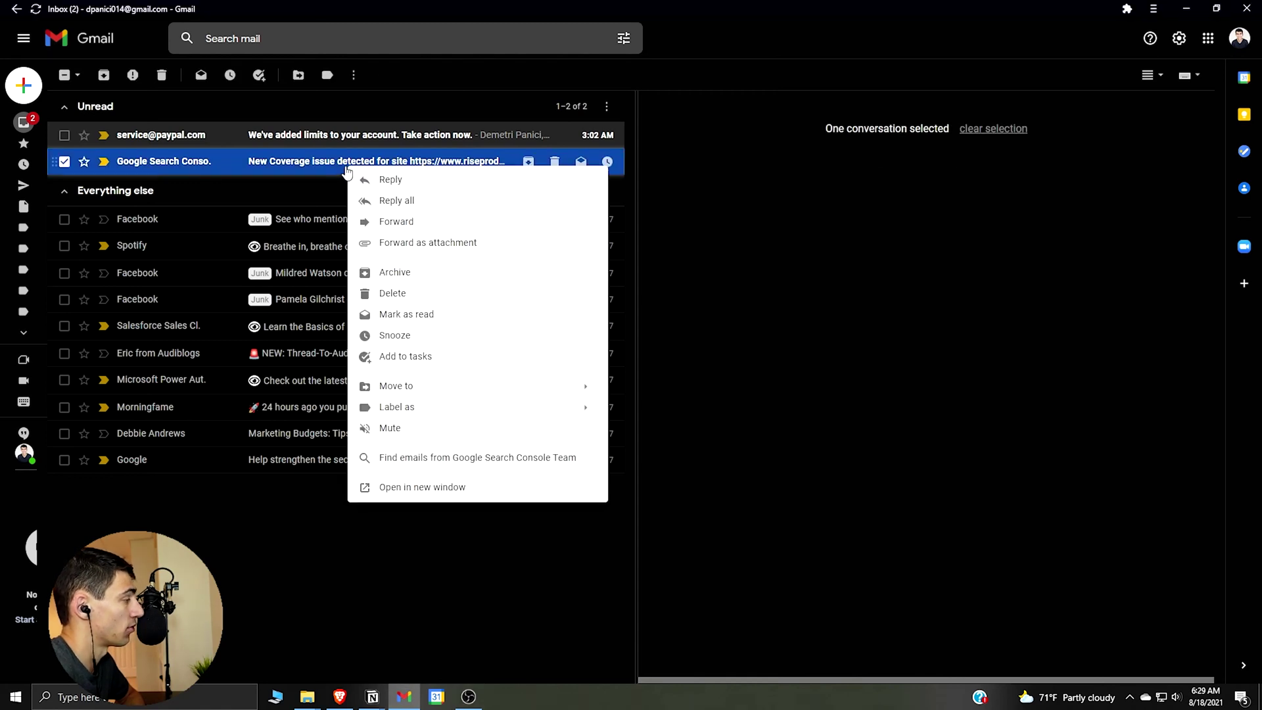
click(419, 360)
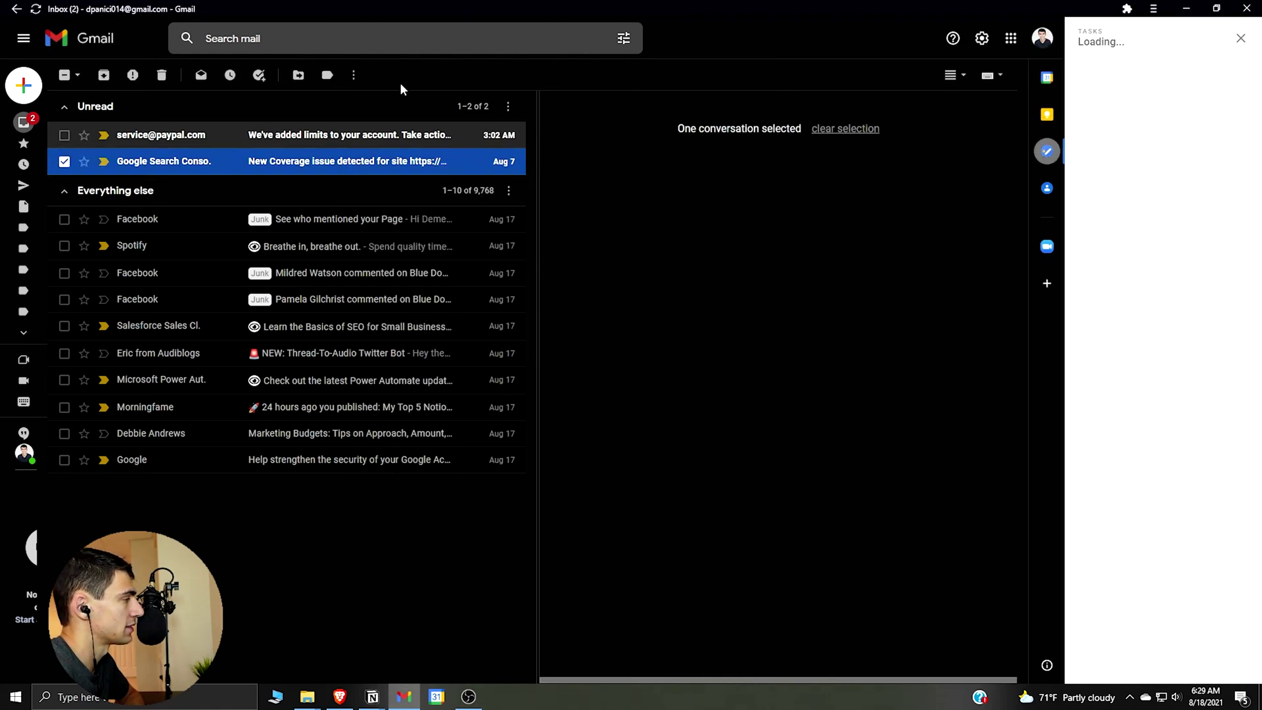
click(380, 161)
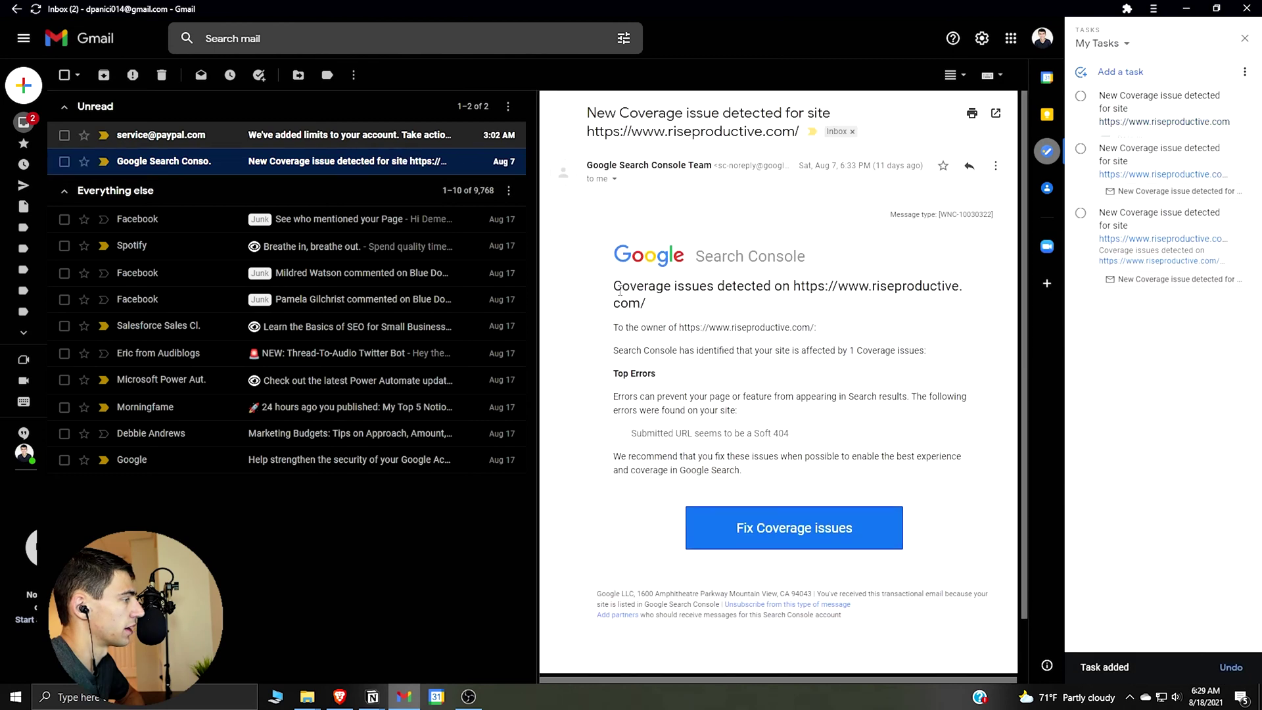
drag(613, 287, 855, 469)
key(ctrl+c)
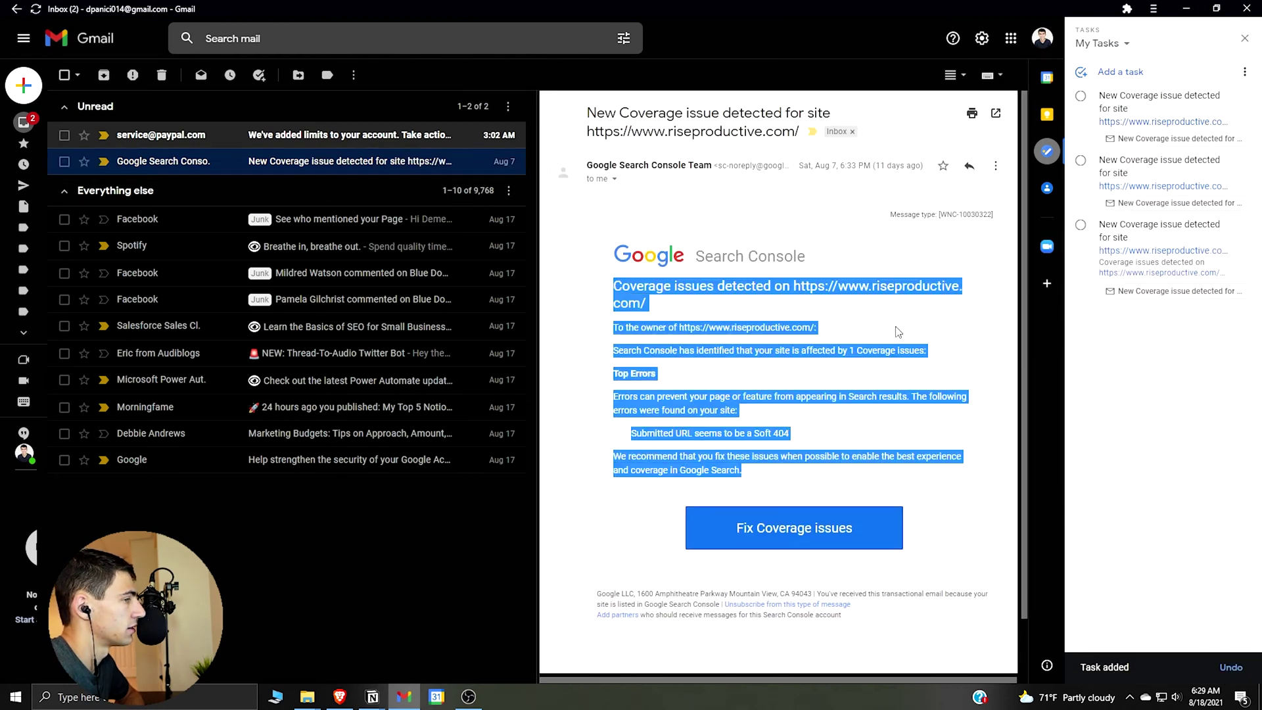
- Paste the copied email text into the new task's Details field
triple_click(1139, 108)
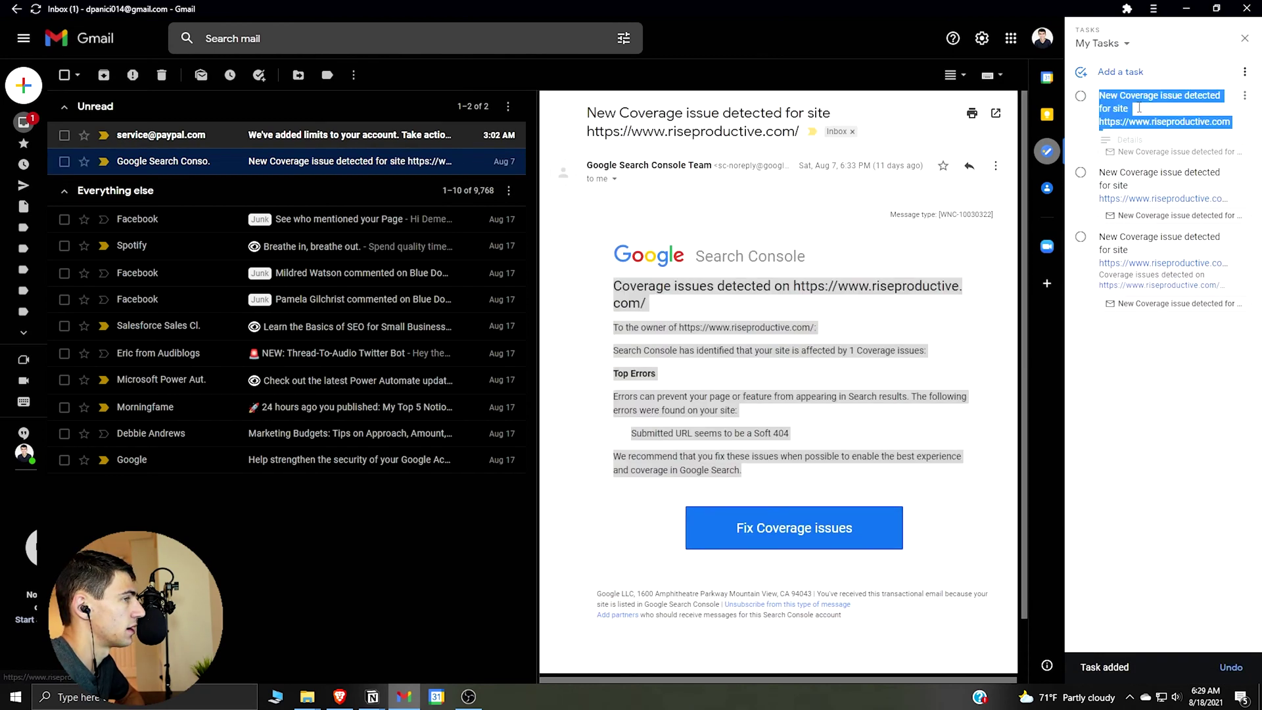
click(1128, 140)
key(ctrl+v)
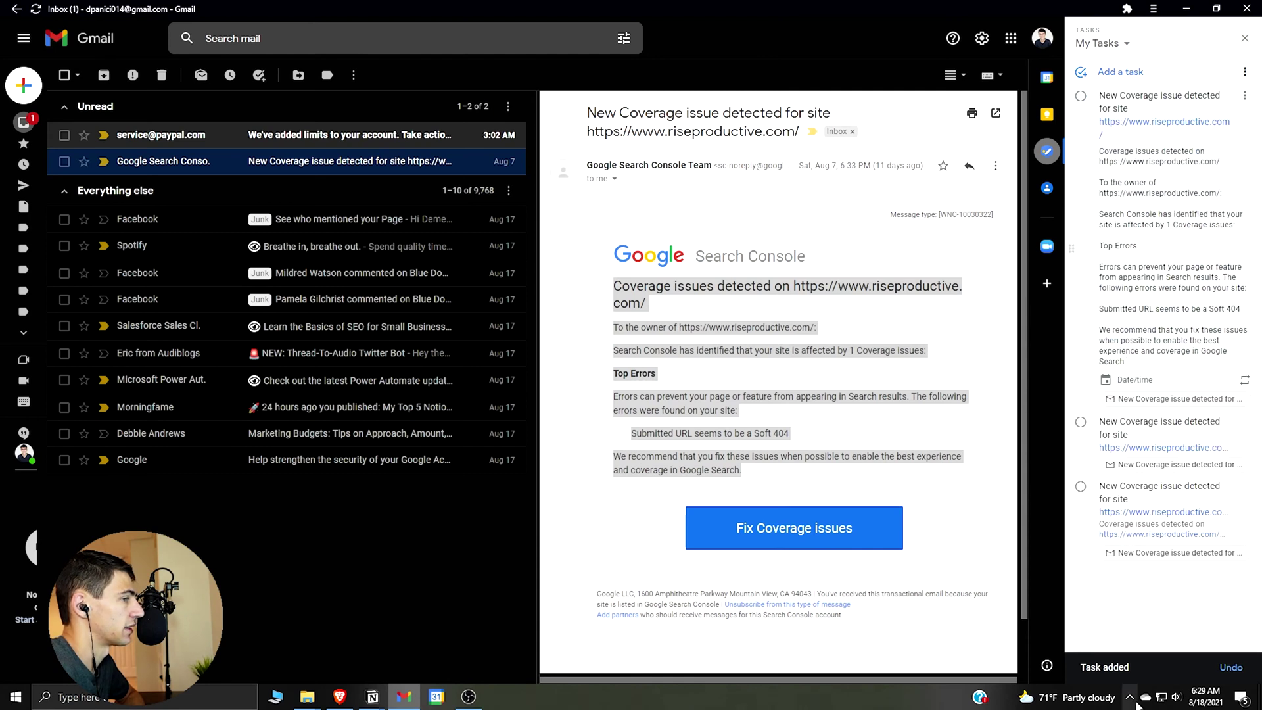
key(Escape)
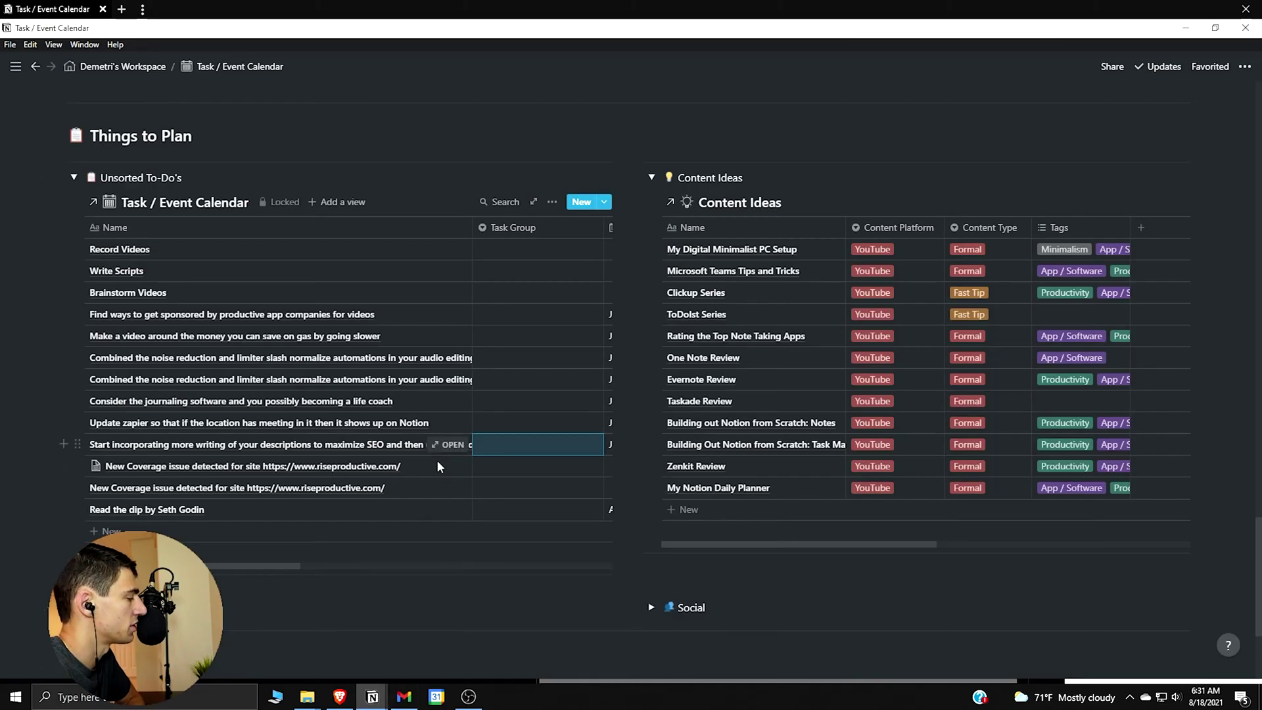
- Open the New Coverage issue item in peek mode and scroll through its email body text
click(446, 466)
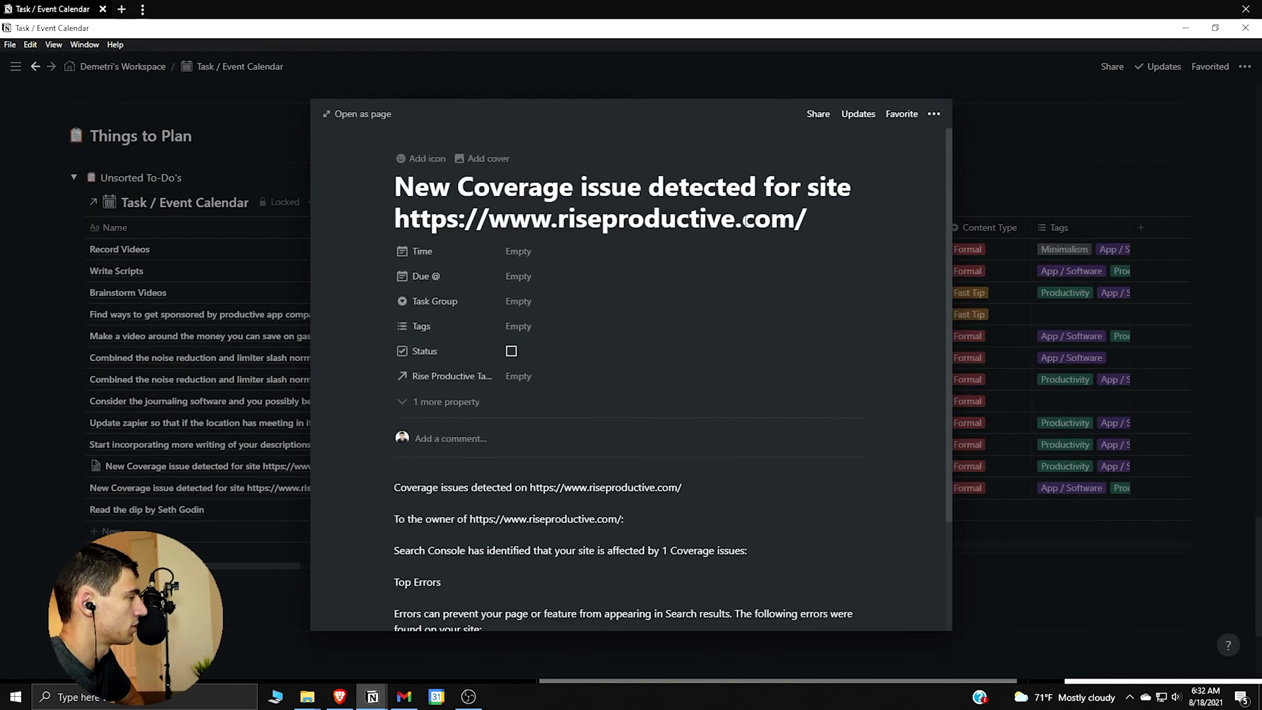
scroll(738, 273, down, 3)
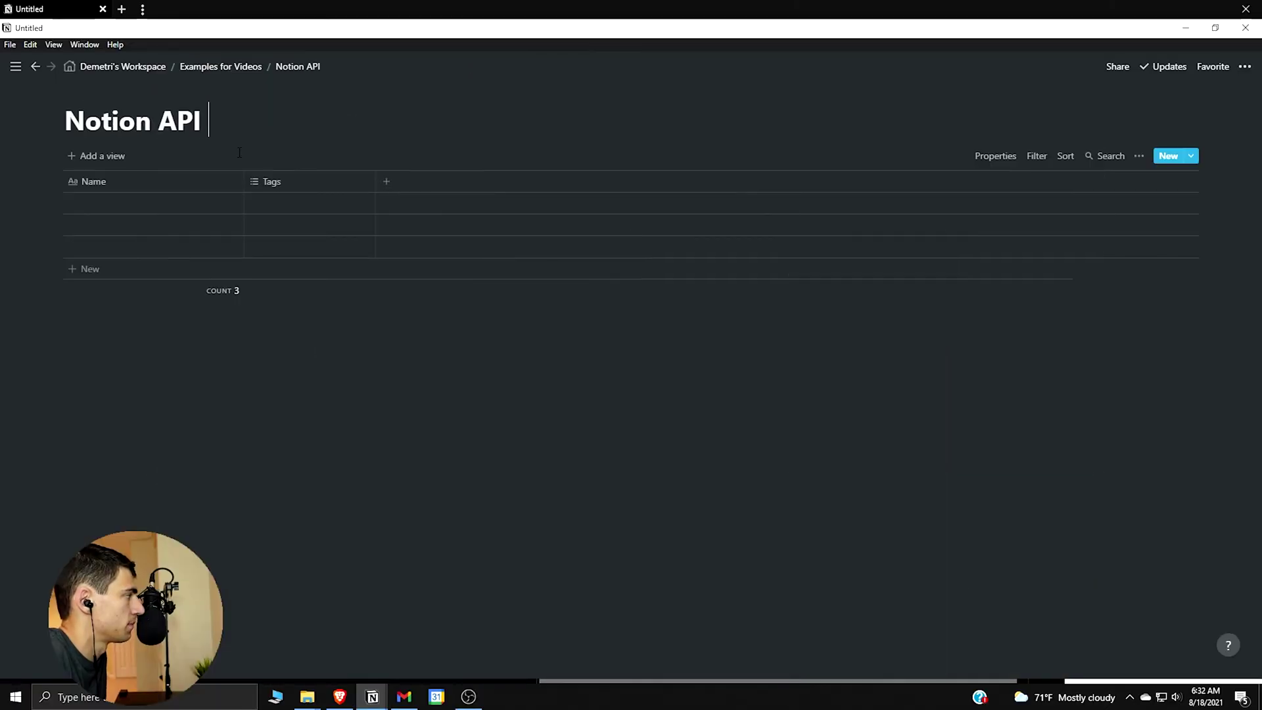
- Type 'API Example' after 'Notion' so the Name/Tags database is titled 'Notion API Example'
text(mple)
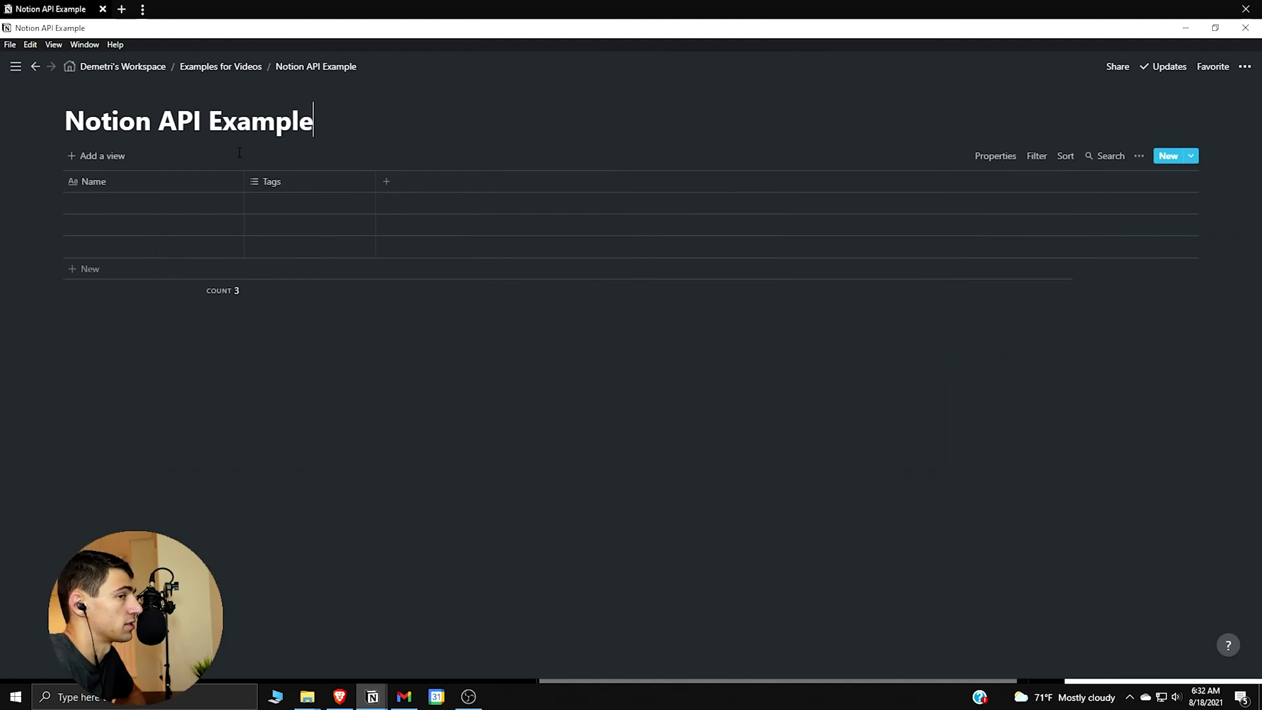
click(339, 696)
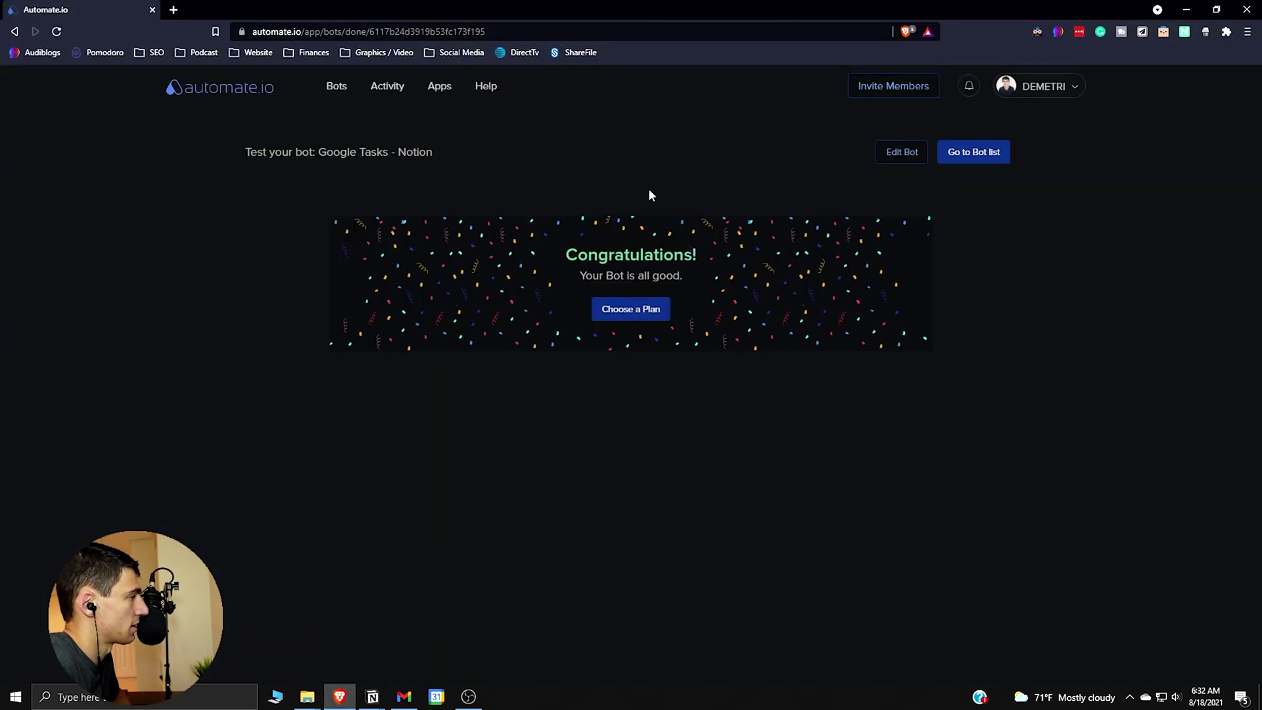
- Go from the bot success screen to the bot list, then to the connected Apps page
click(335, 88)
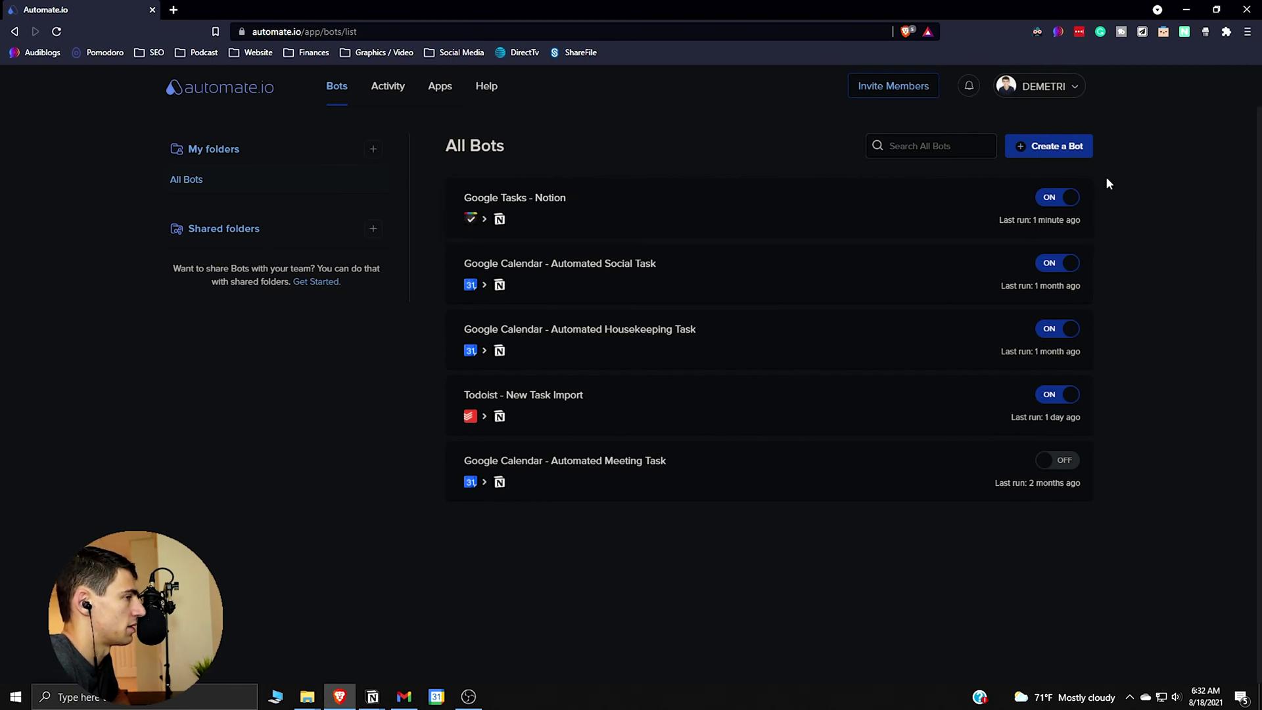
click(458, 90)
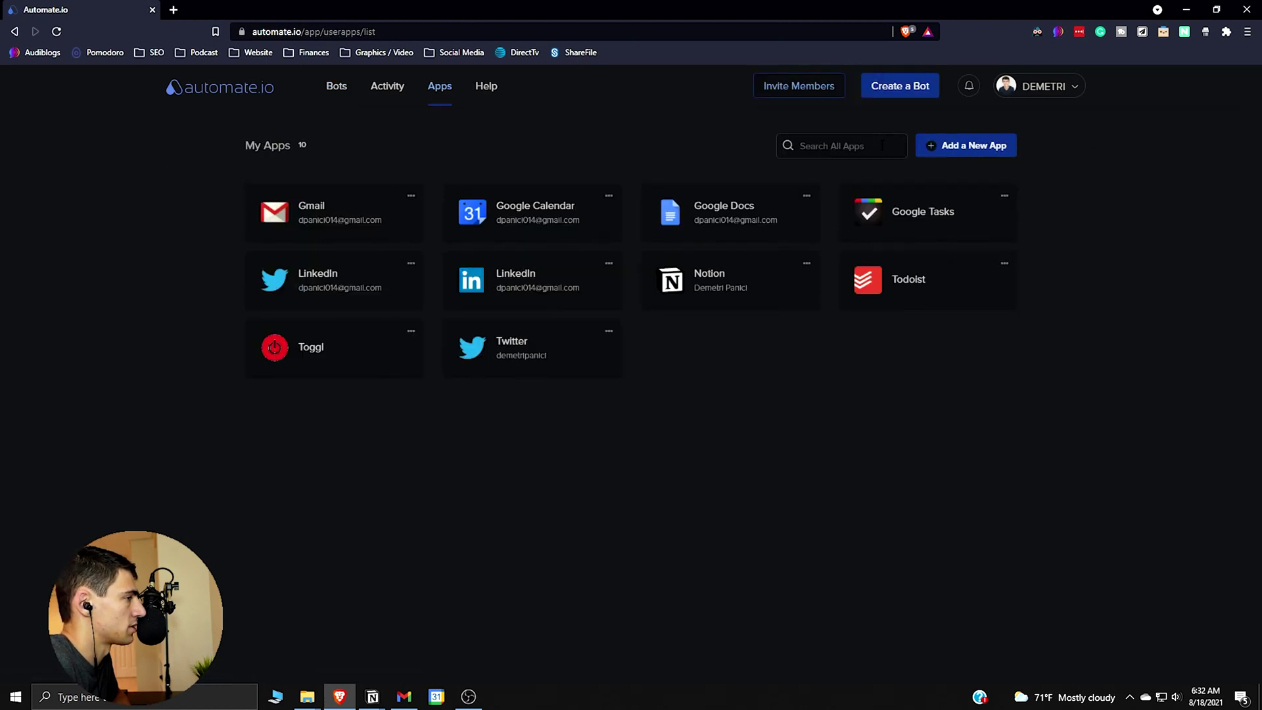
- Search the apps for 'notion' and reconnect and authorize the Notion account
click(806, 263)
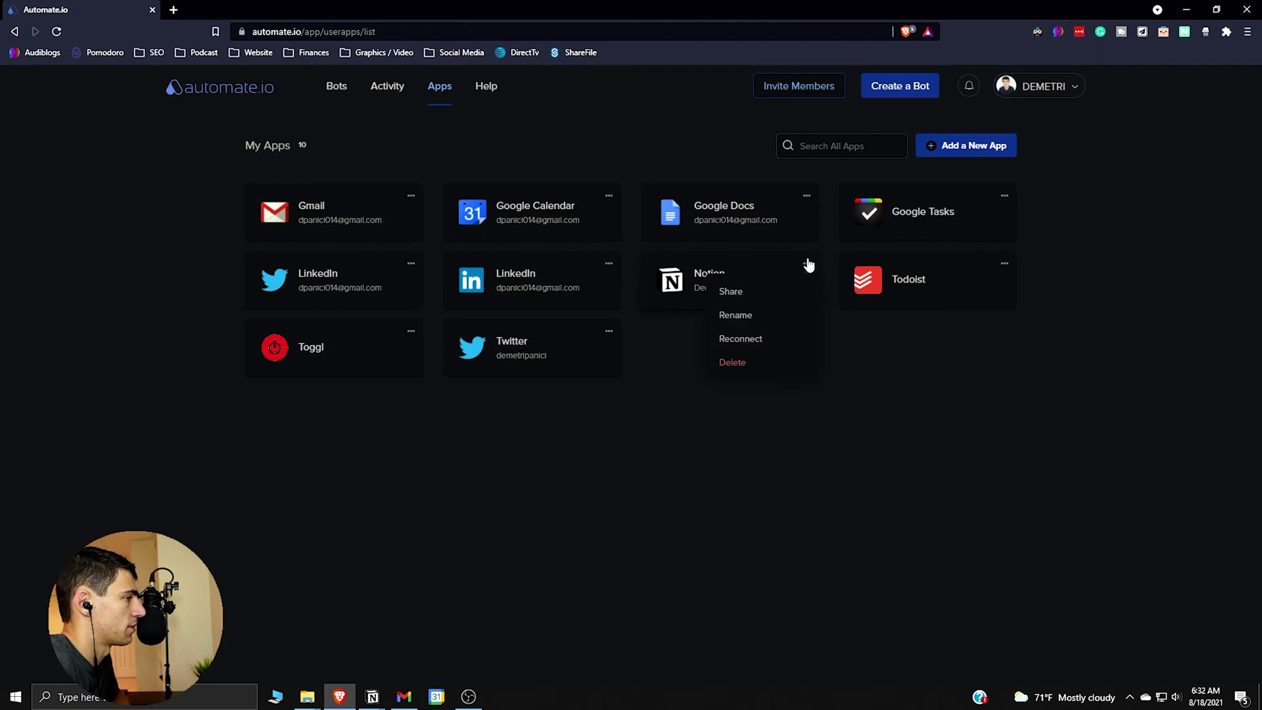
click(827, 143)
text(notion)
click(411, 195)
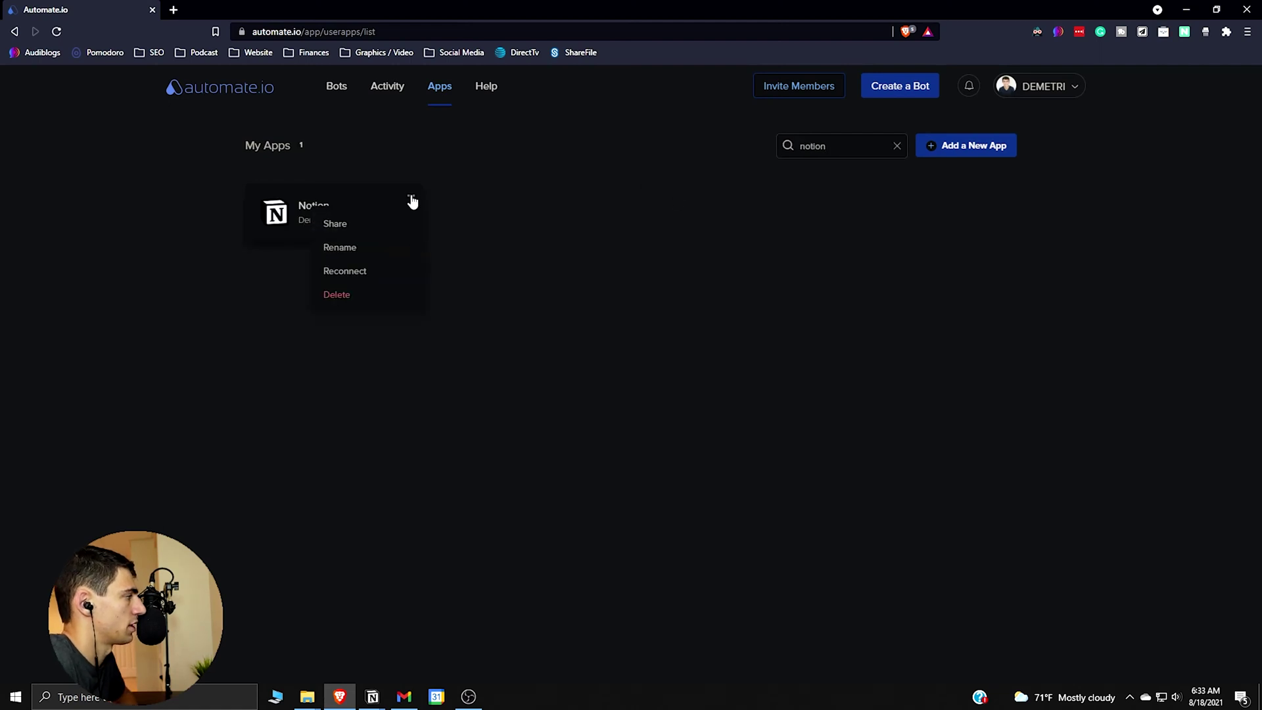
click(397, 269)
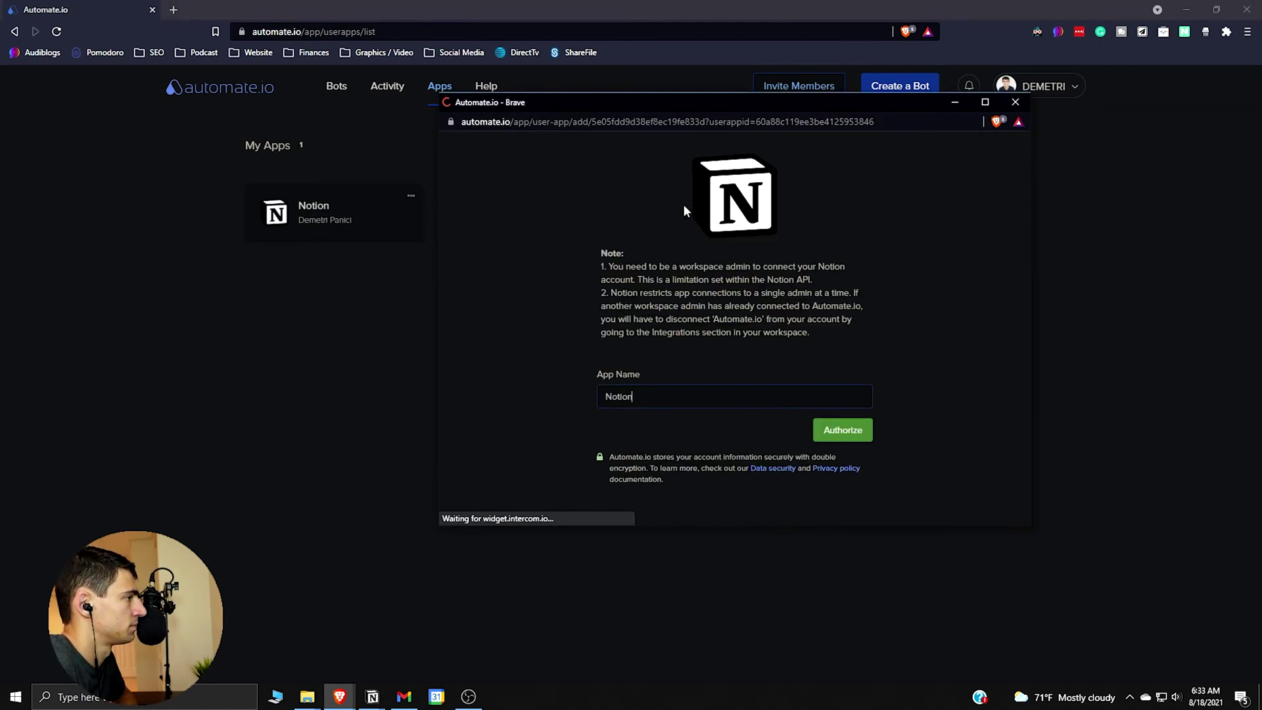
click(837, 438)
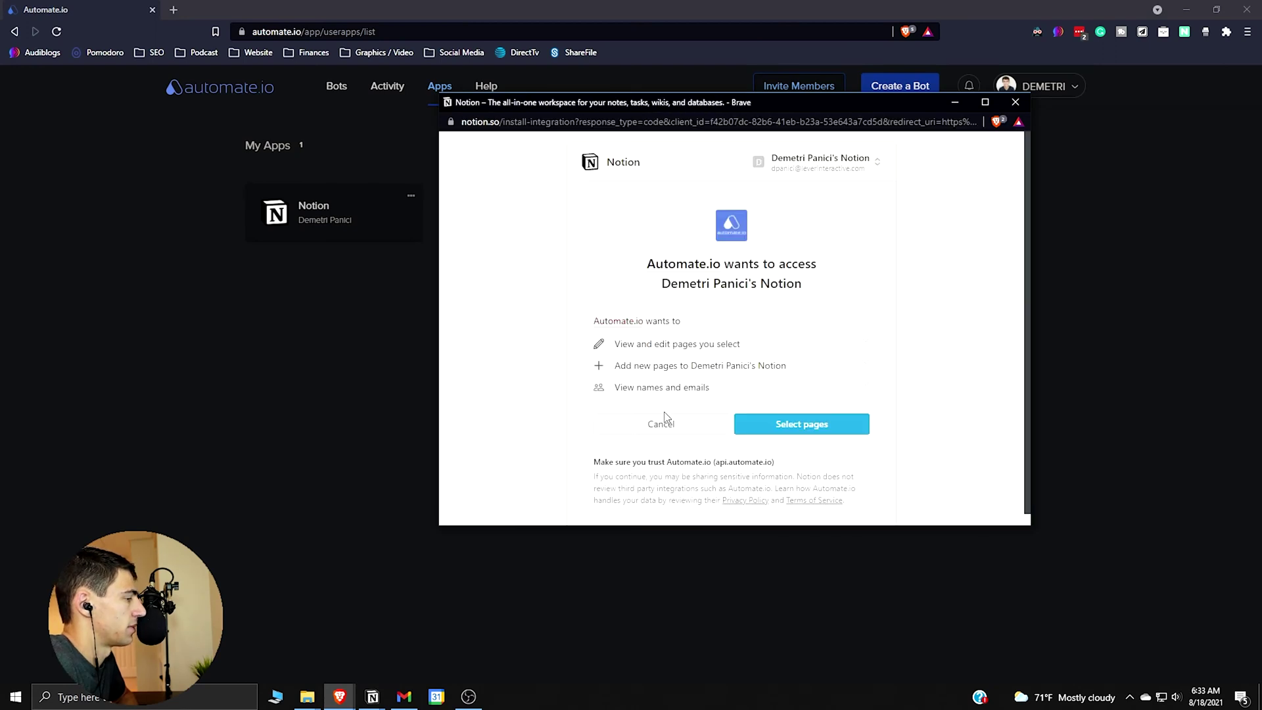
- Share only the Notion API Example page with Automate.io, then return to All Bots
click(808, 420)
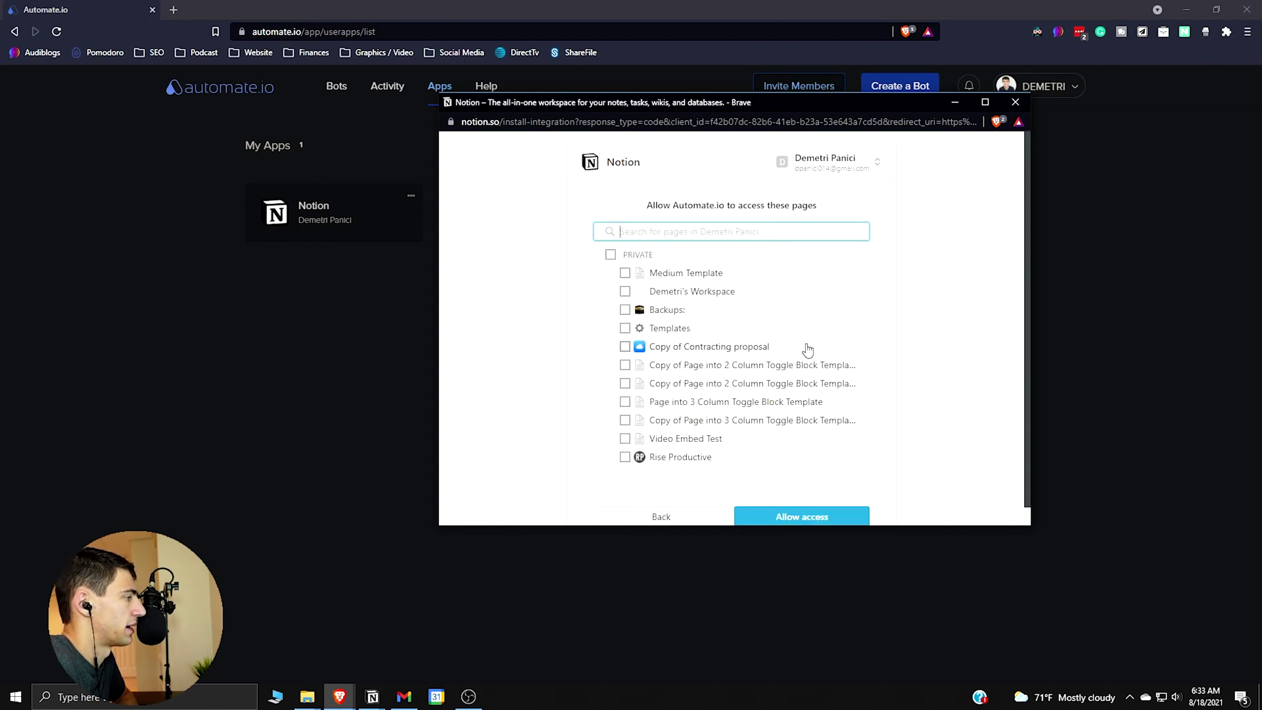
scroll(684, 451, down, 1)
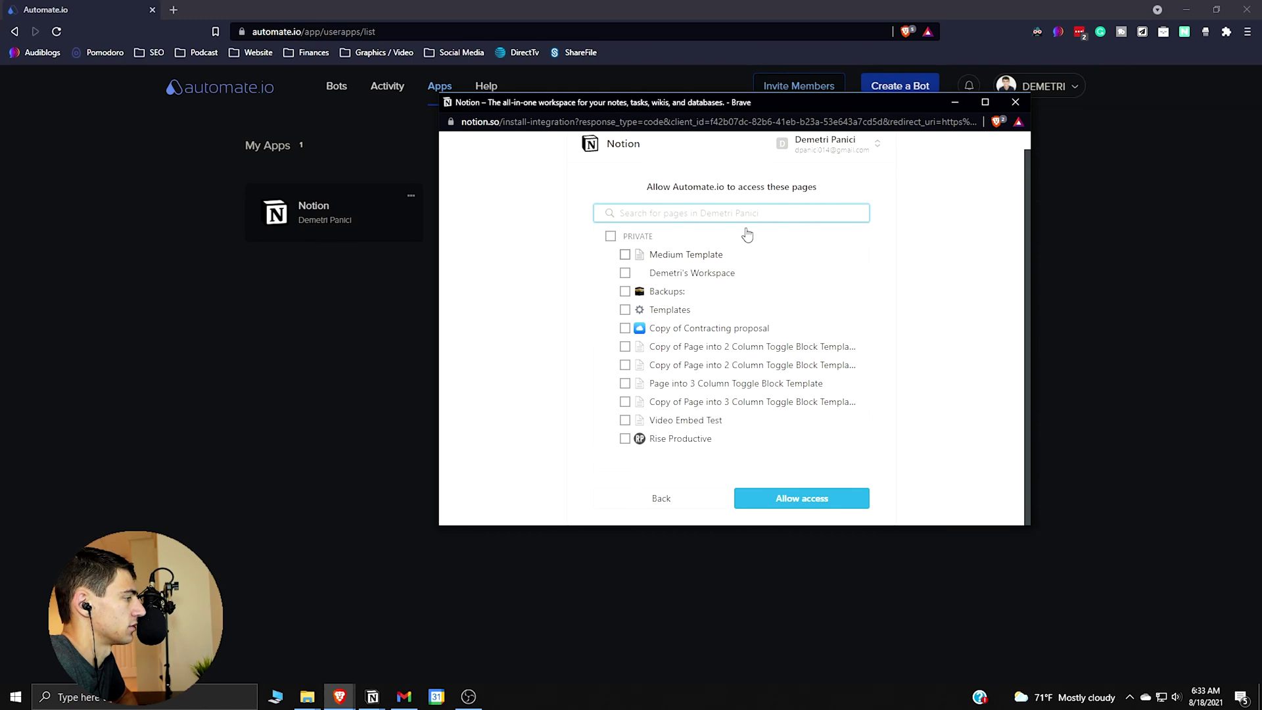
click(754, 209)
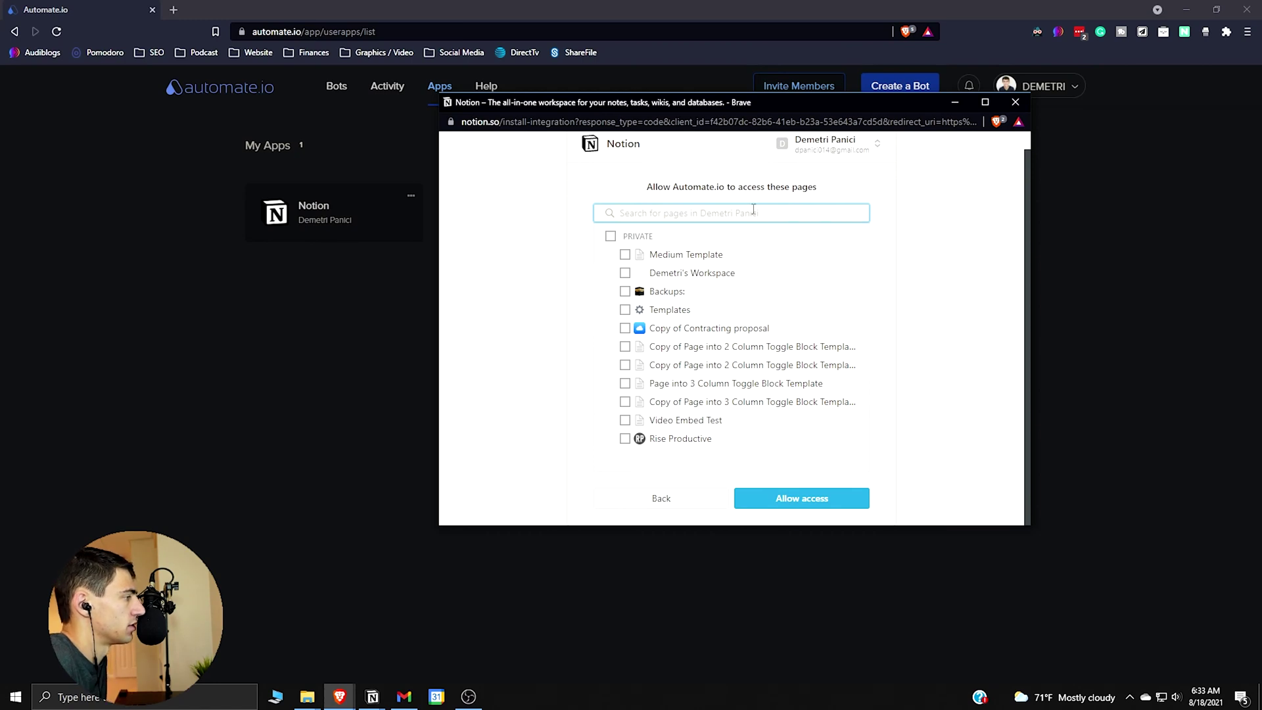
text(example api)
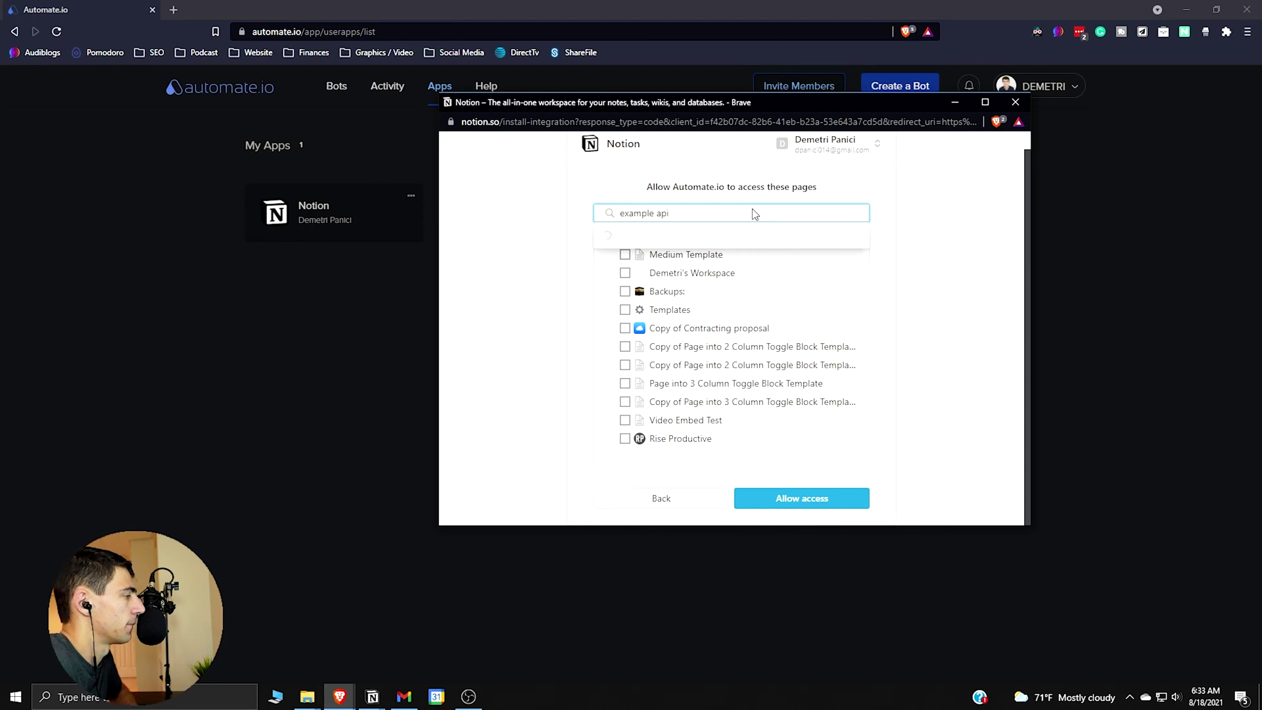
click(755, 235)
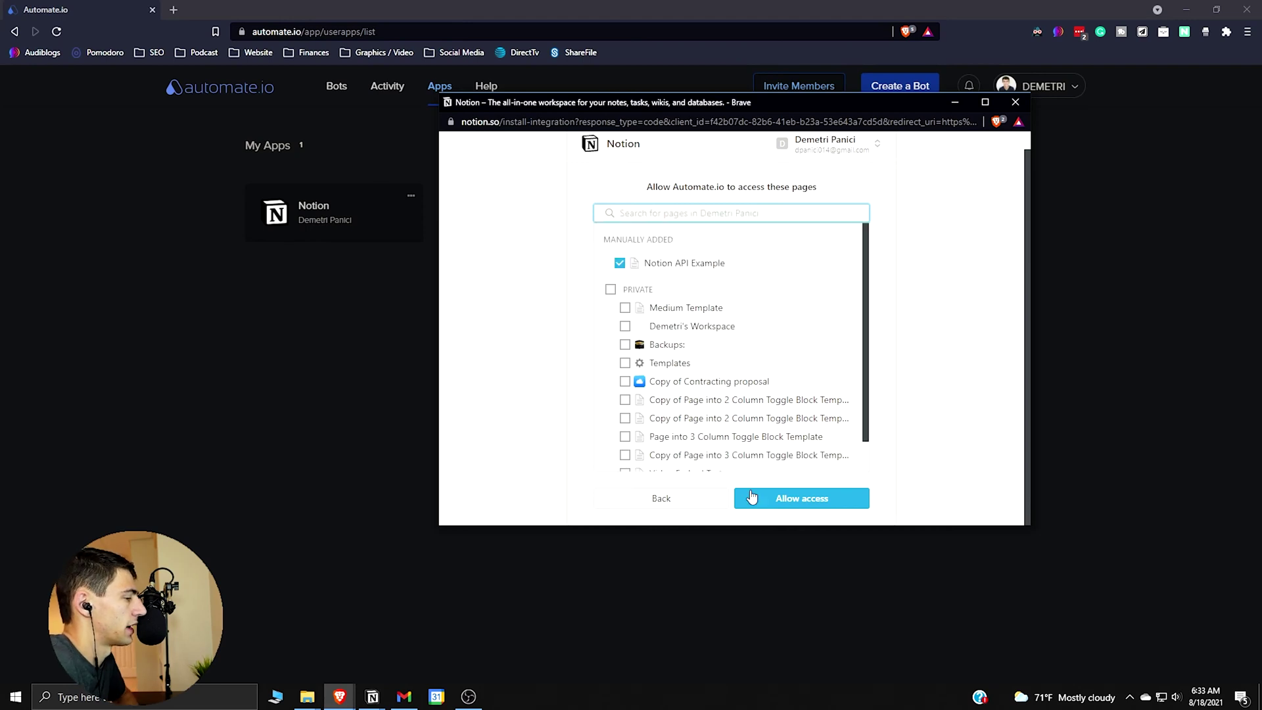
click(756, 498)
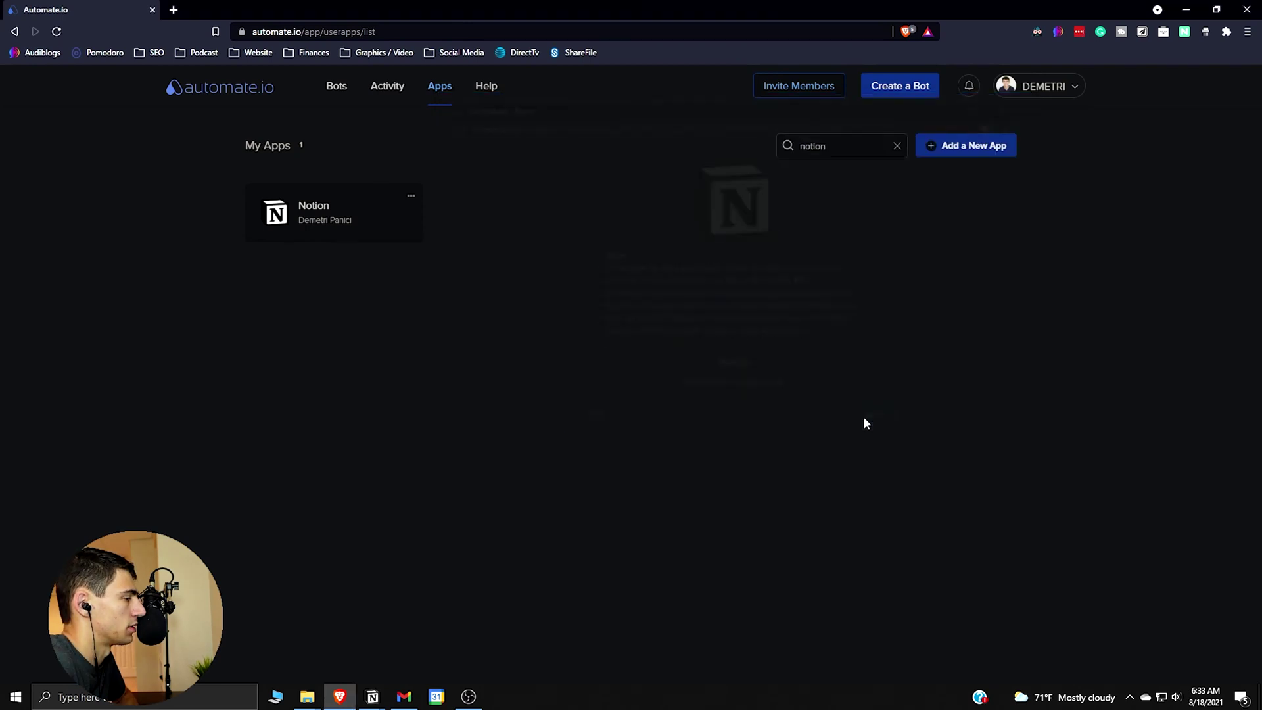
click(333, 90)
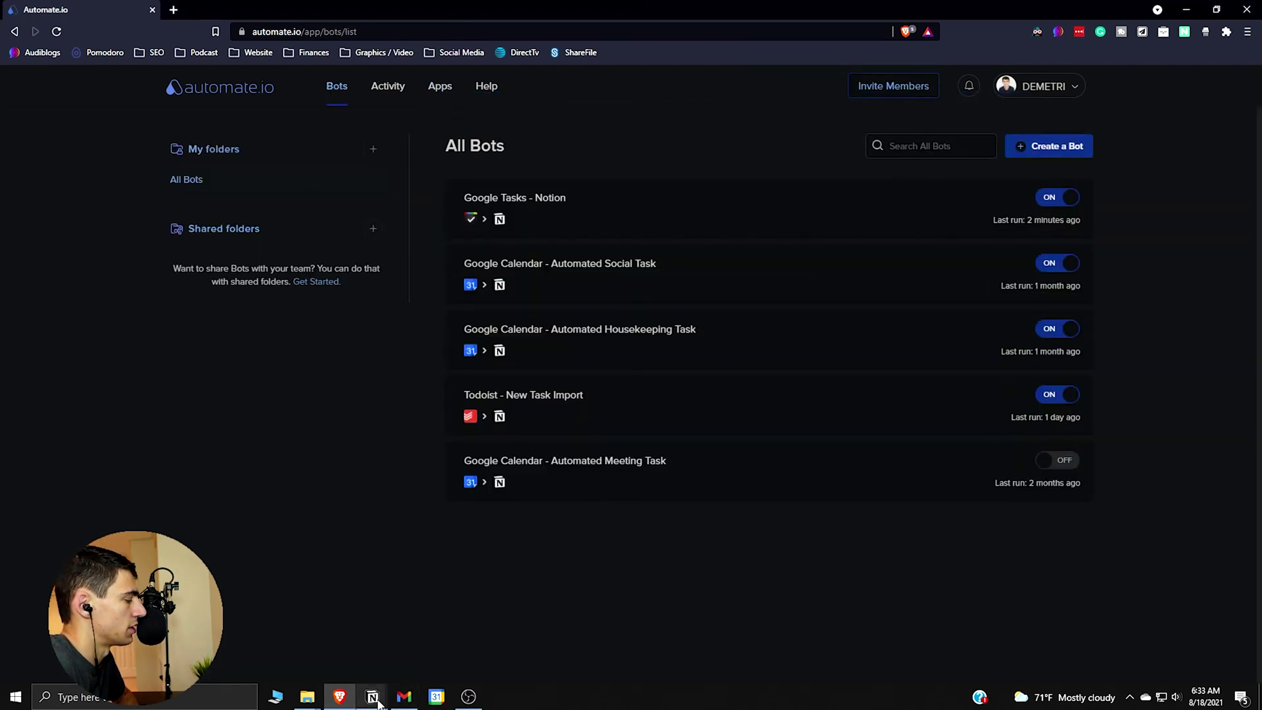
- Invite the Zapier integration to the Notion API Example page from its Share settings
mouse_move(372, 696)
click(471, 650)
click(1117, 68)
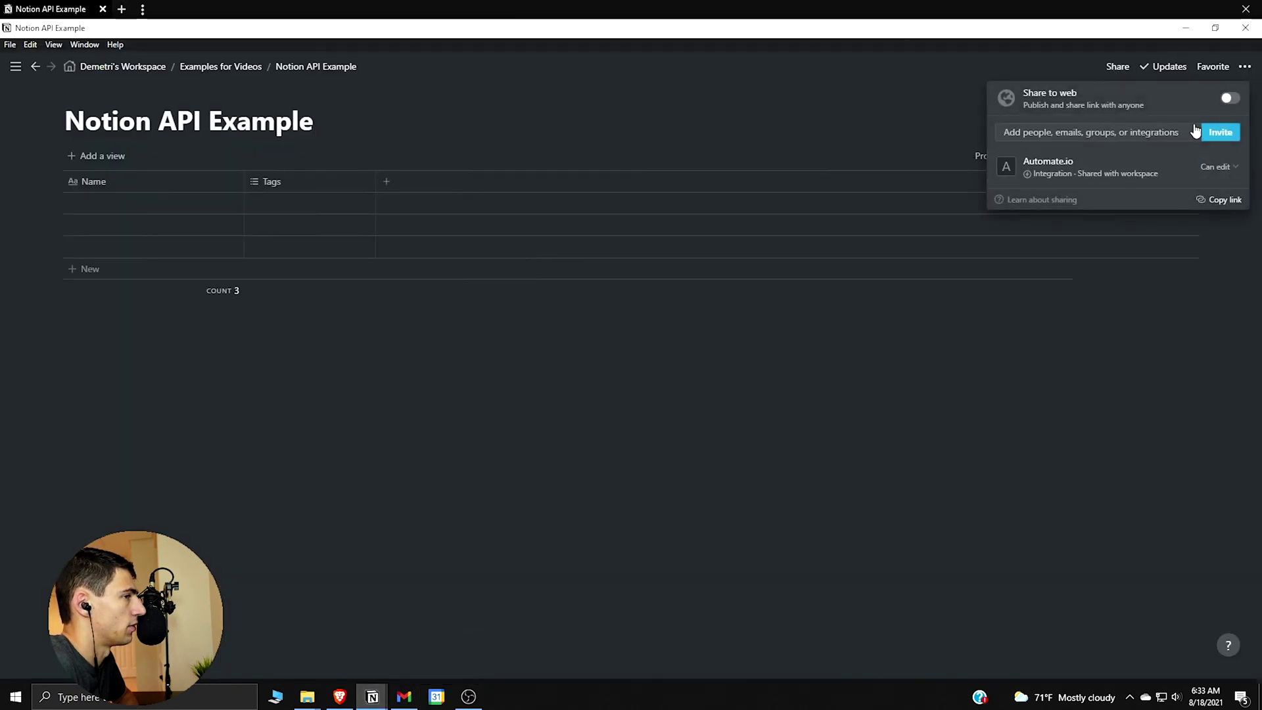
click(1141, 133)
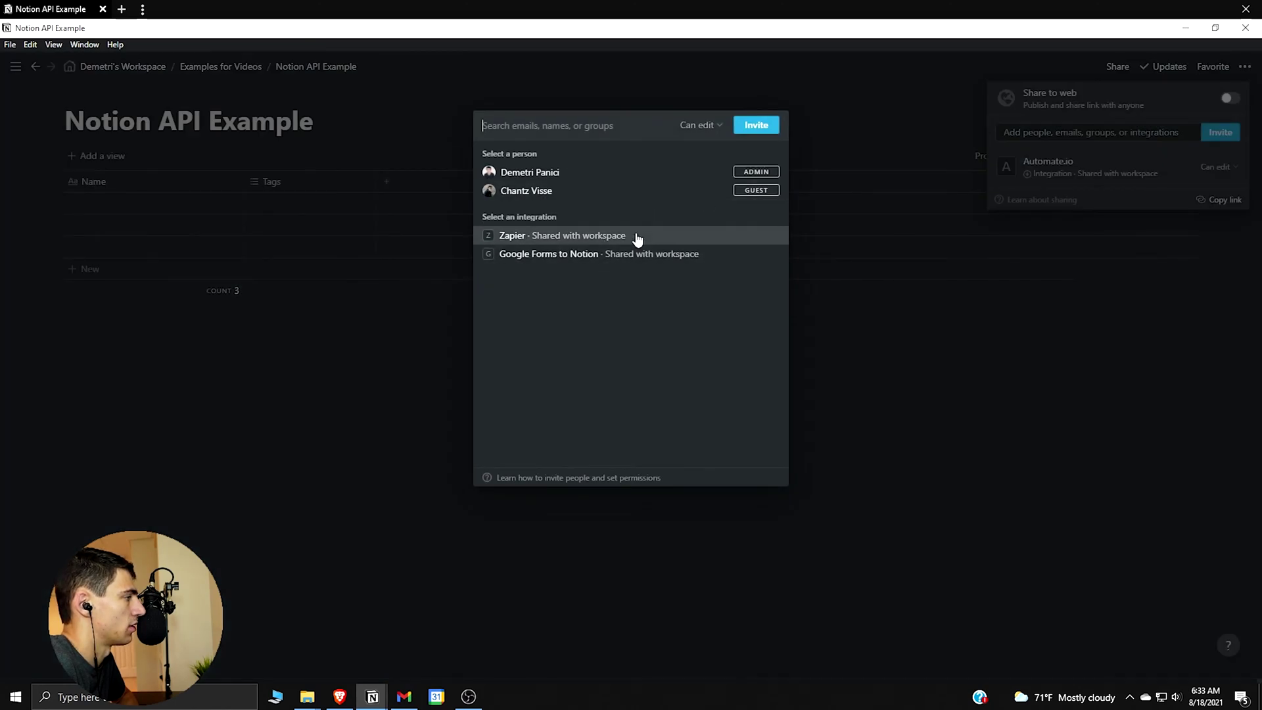
click(589, 233)
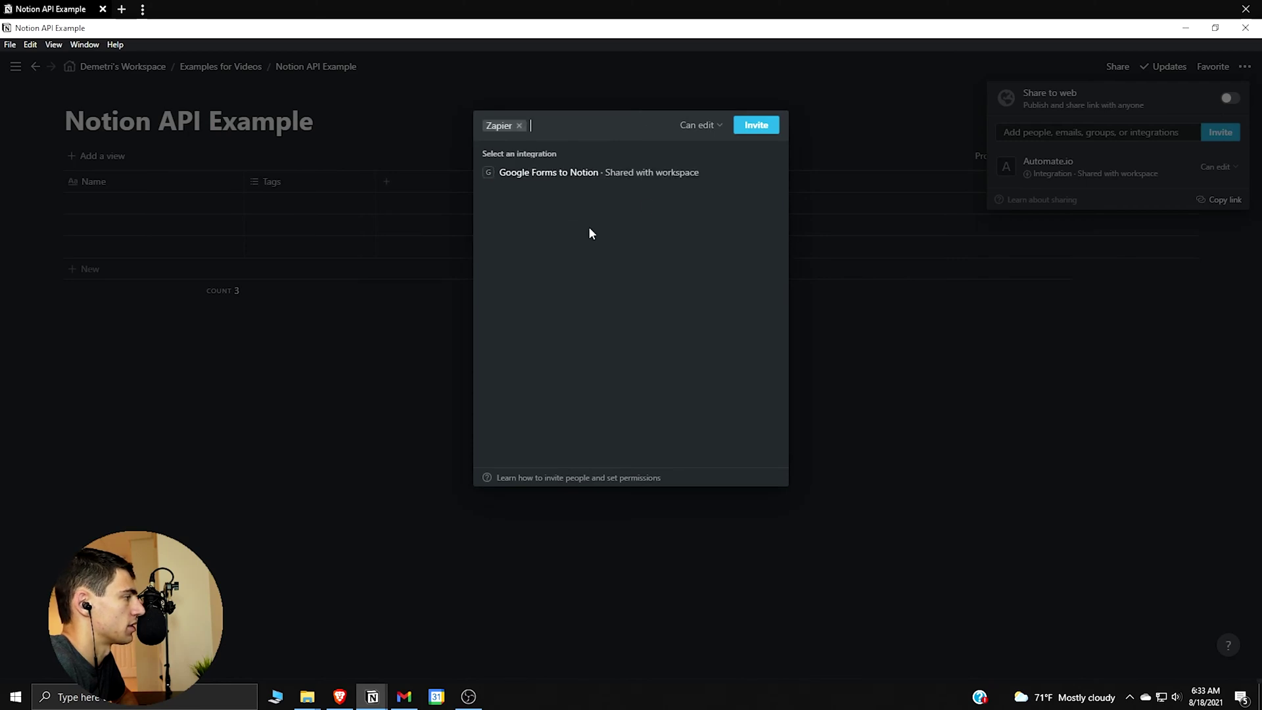
click(745, 126)
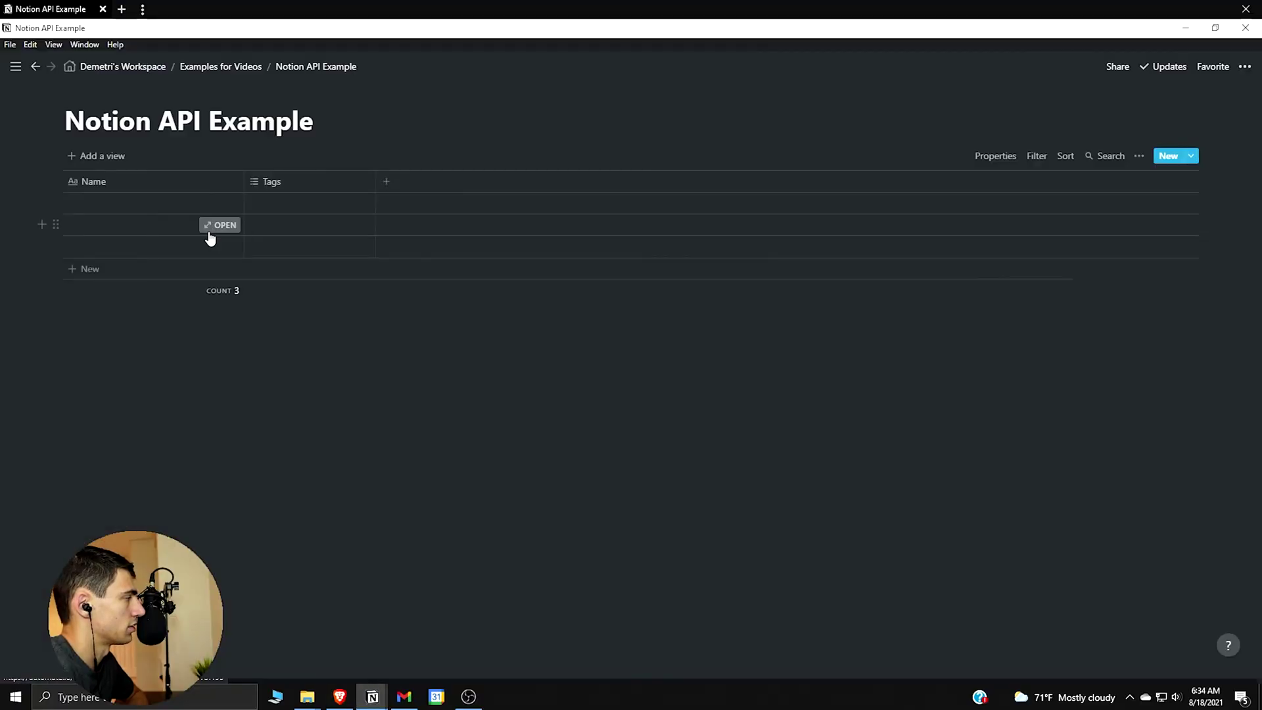
- Add a Date-type property named 'Date' to the database above Tags
click(217, 225)
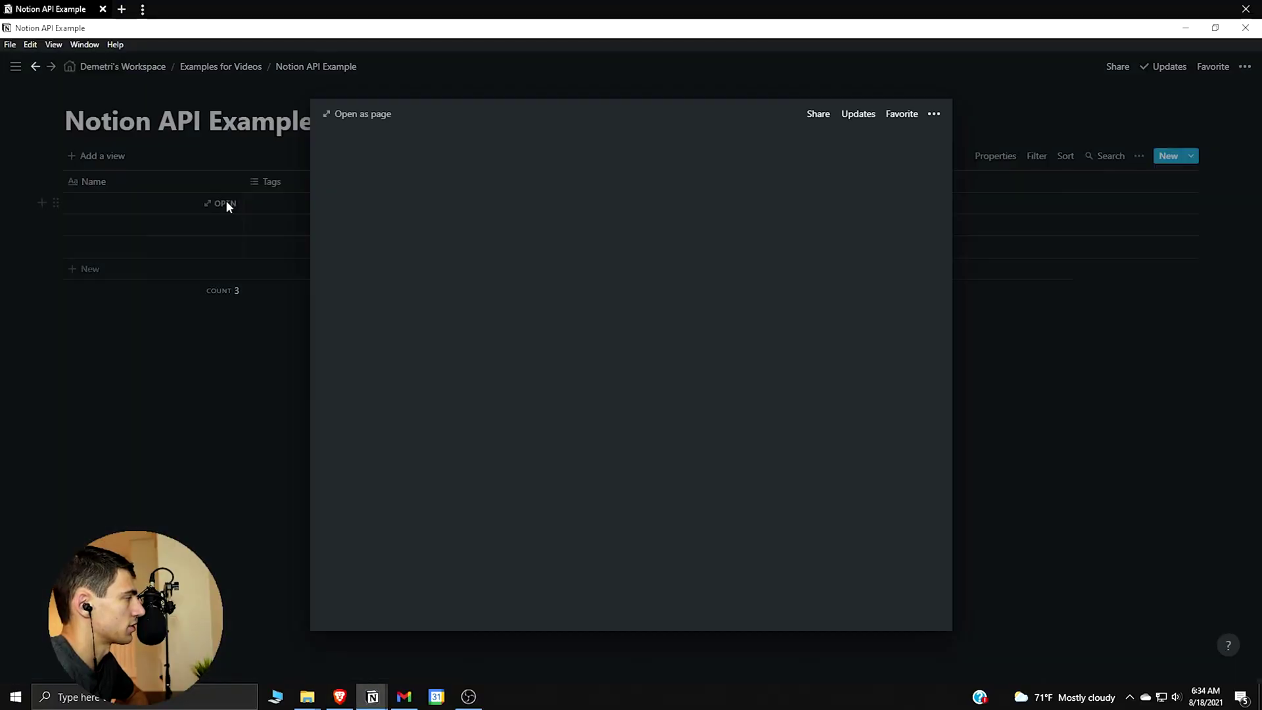
click(481, 246)
click(460, 319)
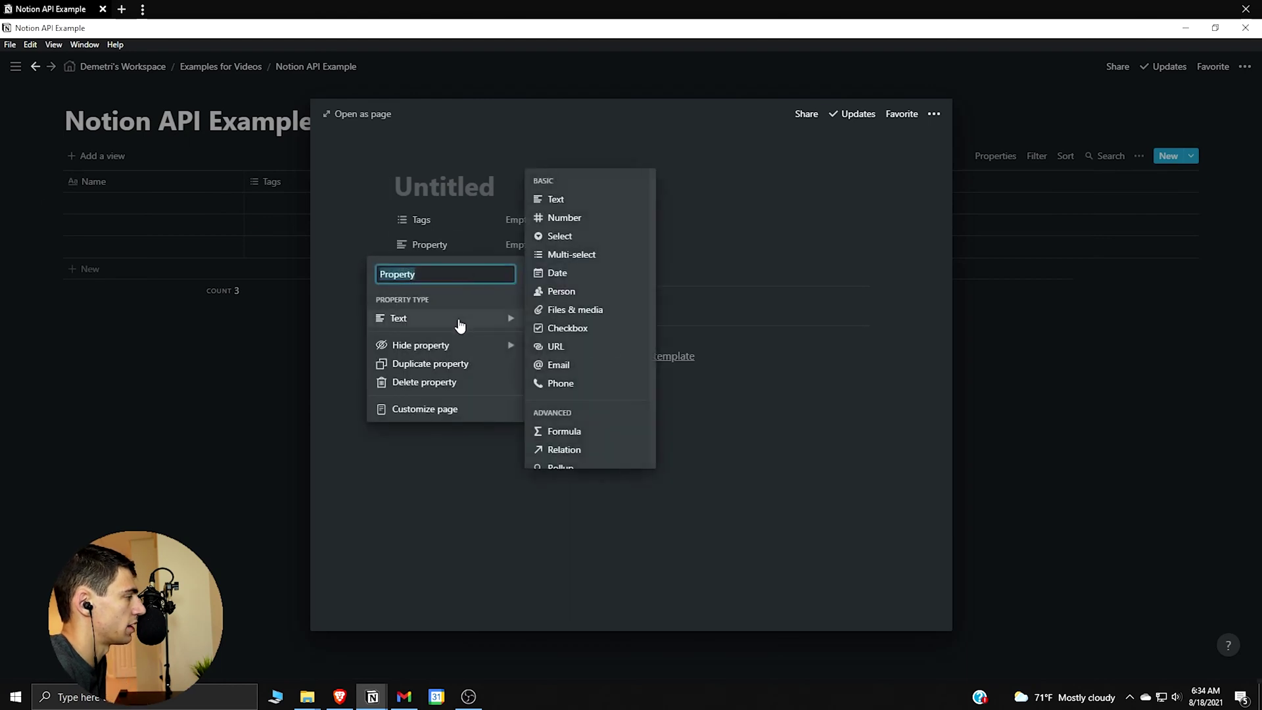
click(557, 273)
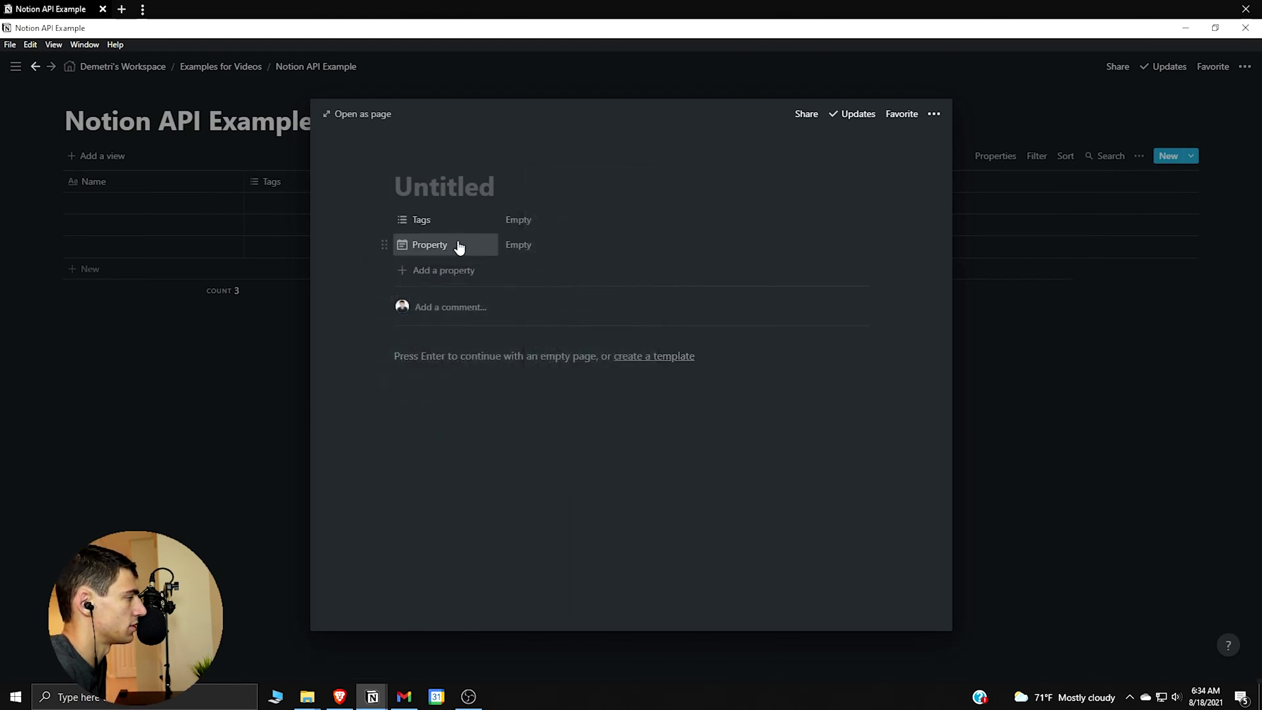
drag(460, 245, 451, 217)
click(447, 220)
text(DAte)
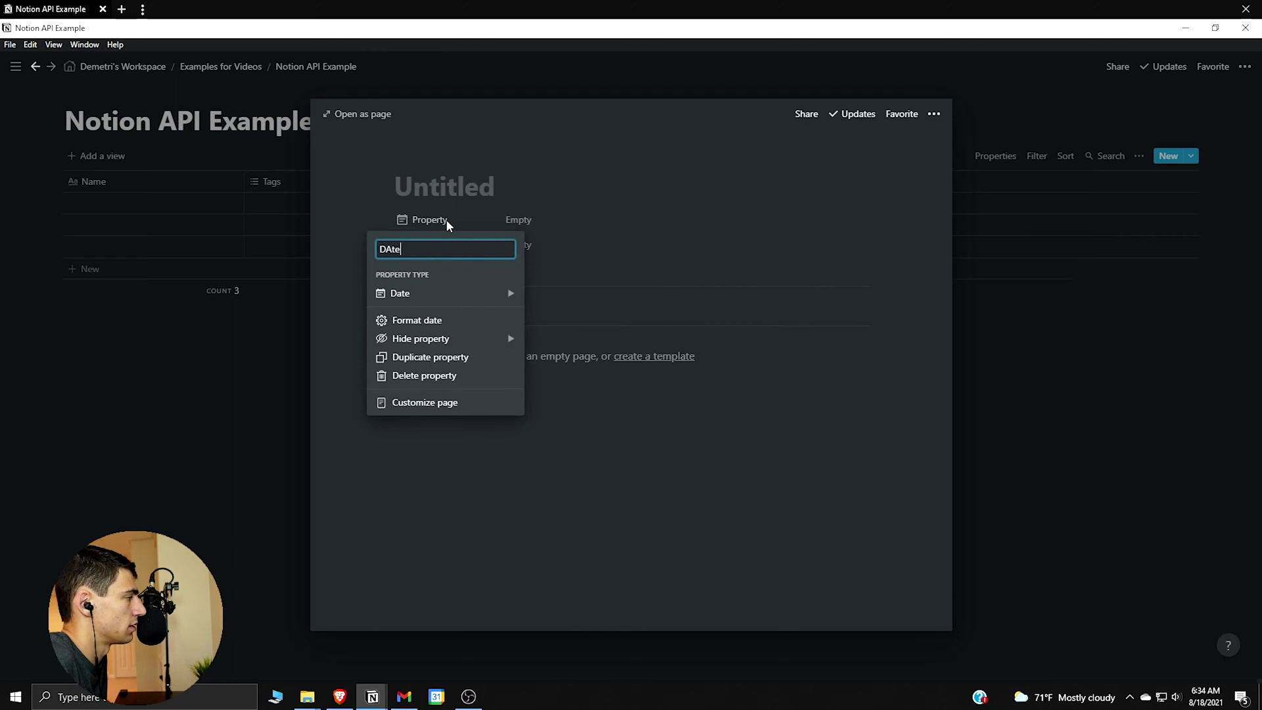
key(Return)
click(447, 219)
text(Date)
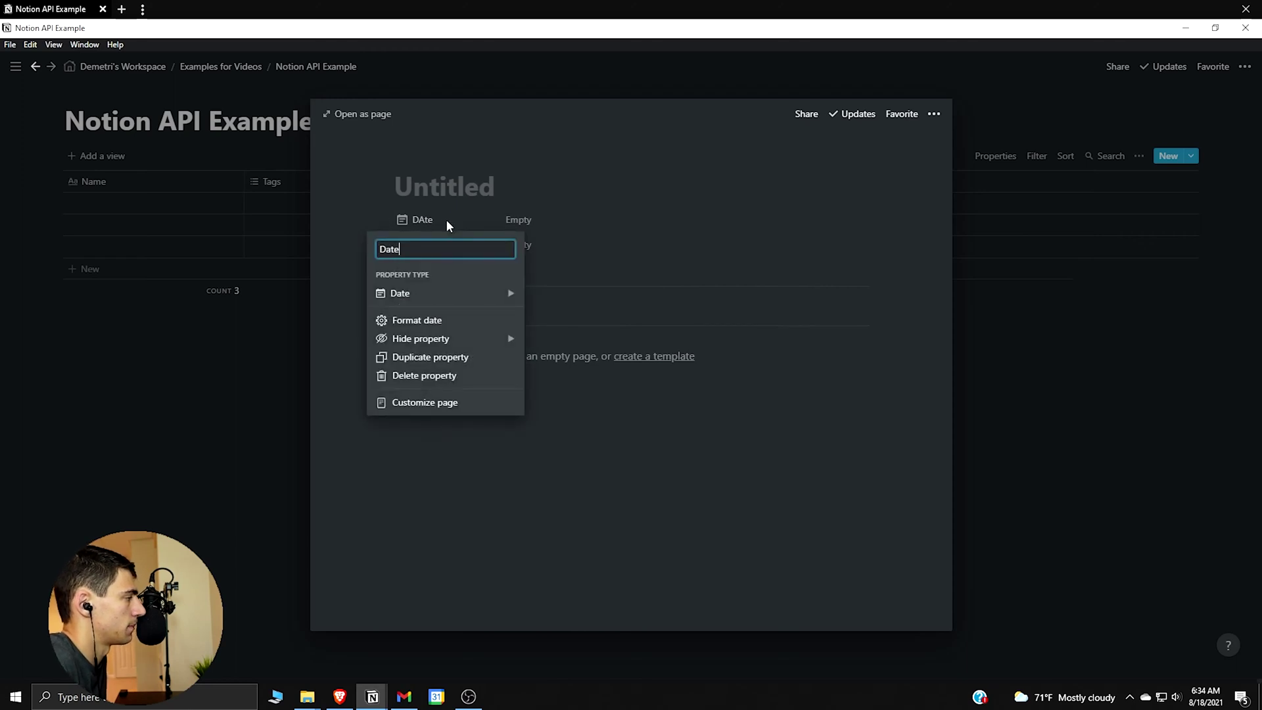
key(Return)
- Delete the Tags property, check the row's properties, and switch back to the browser
click(436, 244)
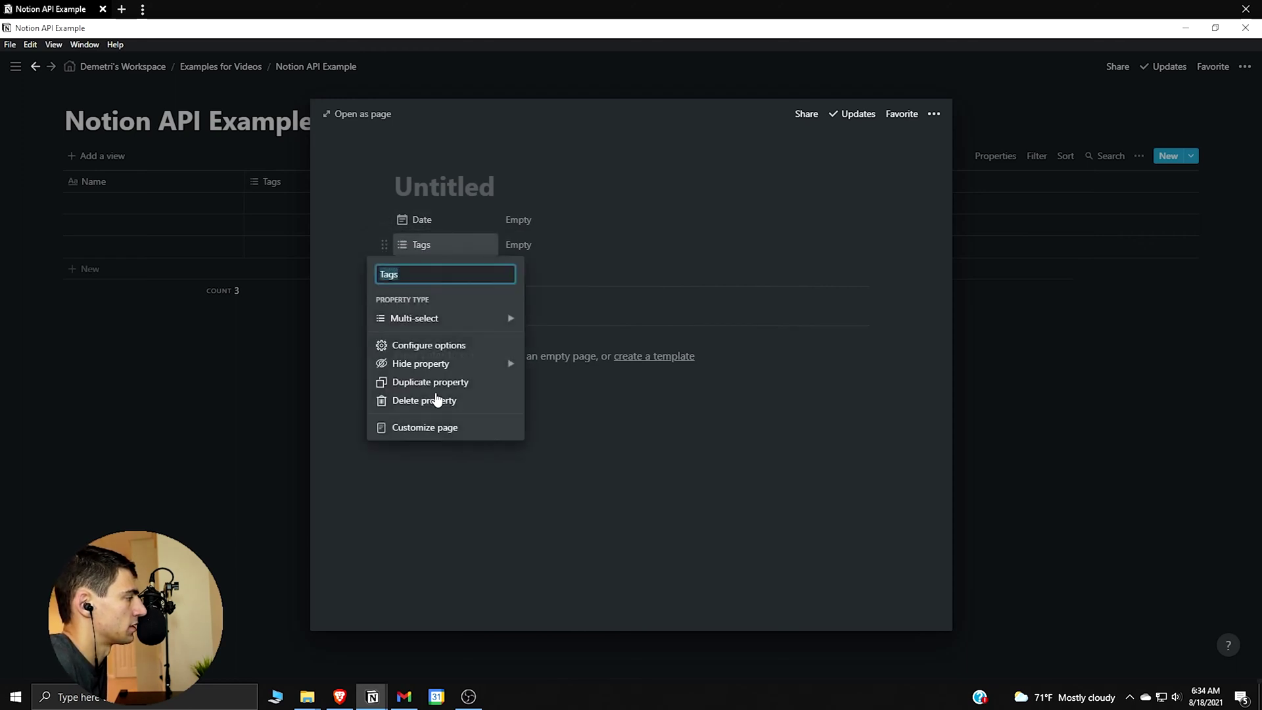
click(478, 402)
click(637, 378)
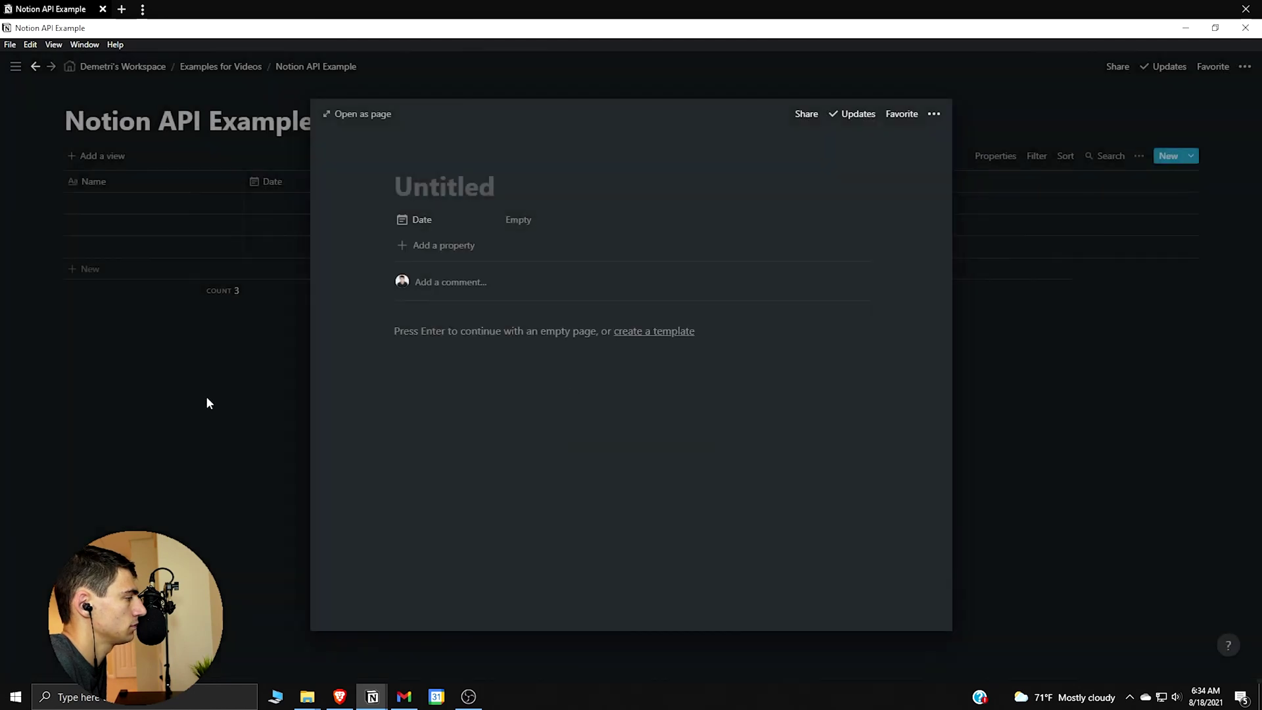
click(207, 397)
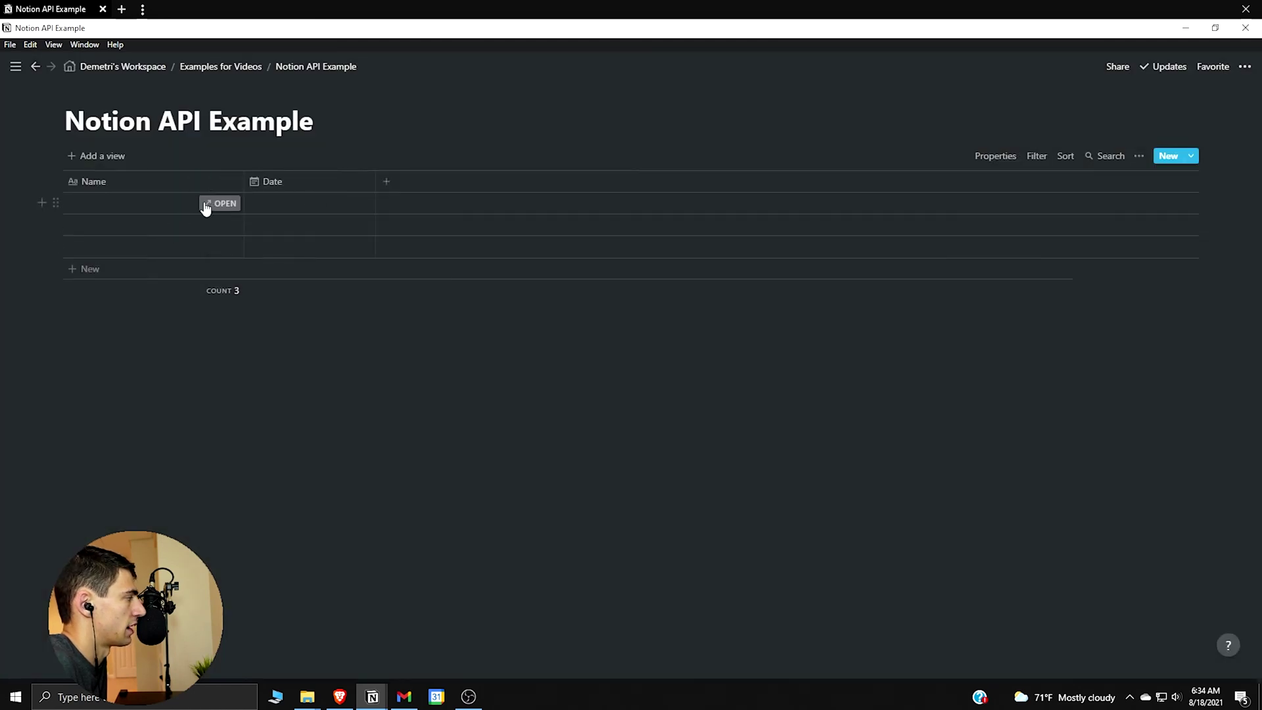
click(209, 203)
click(249, 312)
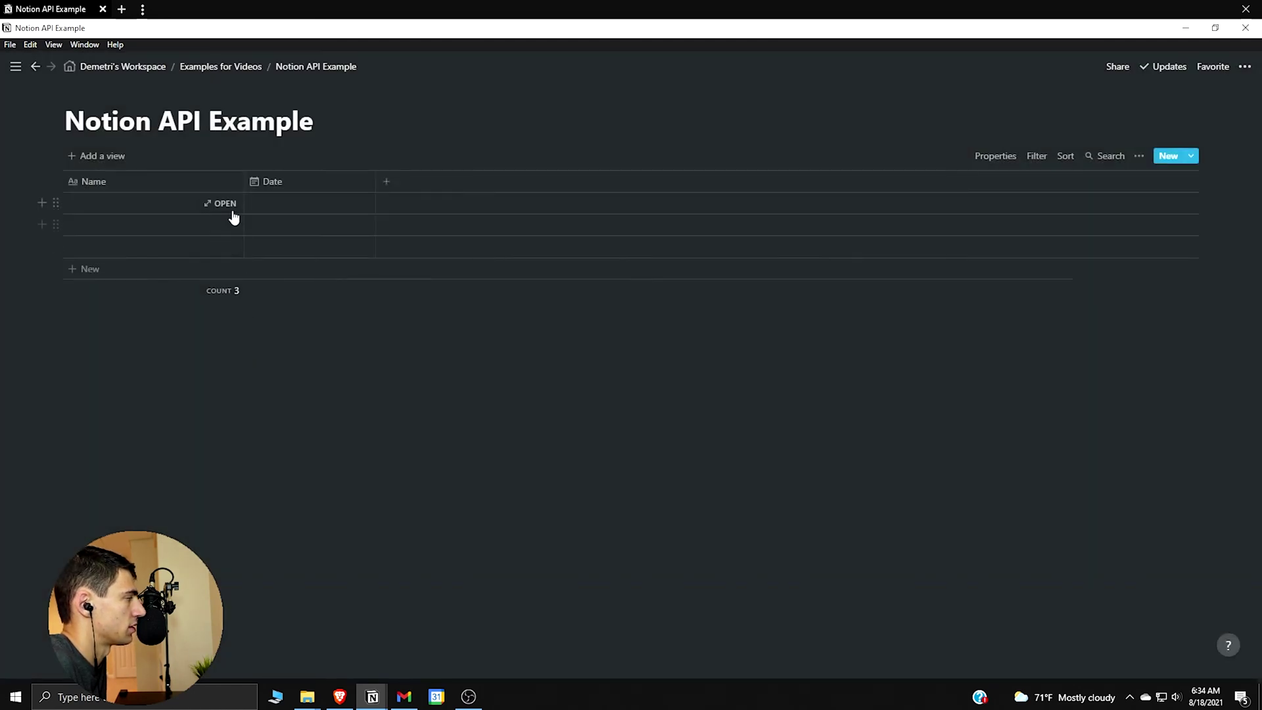
key(alt+Tab)
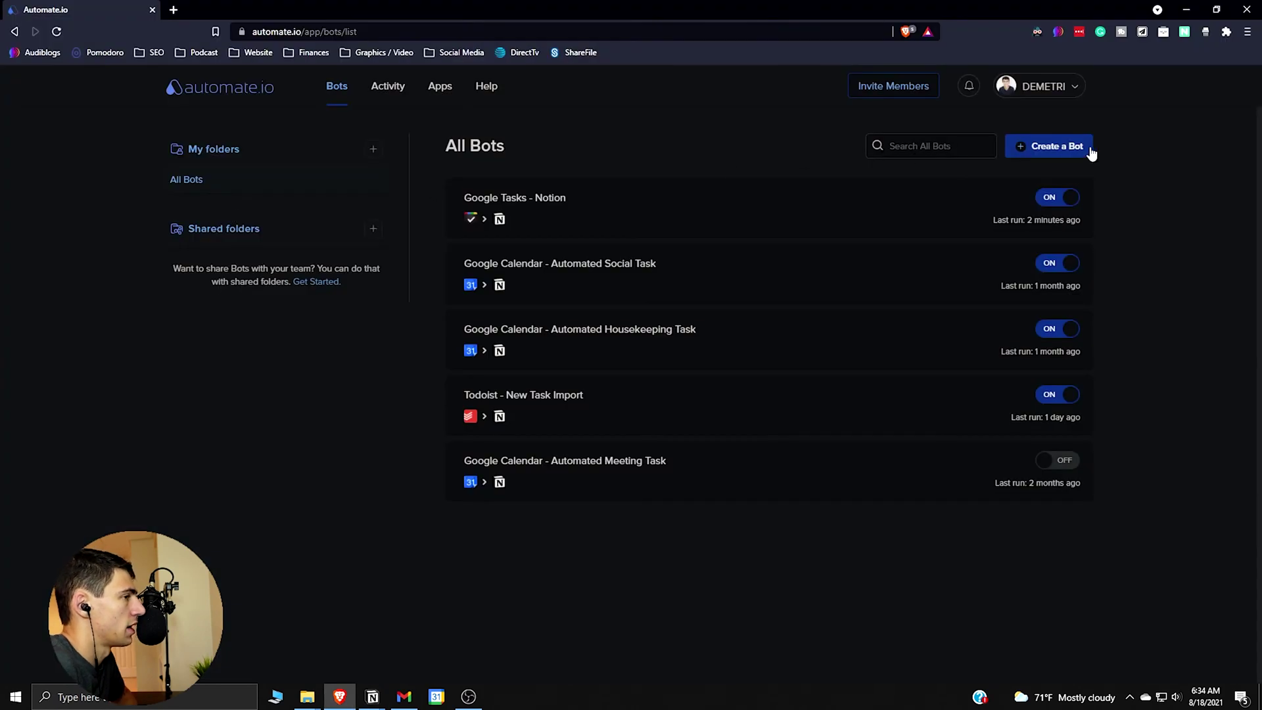
- Create a bot triggered by Google Tasks 'New or Updated Task' on My Tasks, with Notion as action app
click(1090, 151)
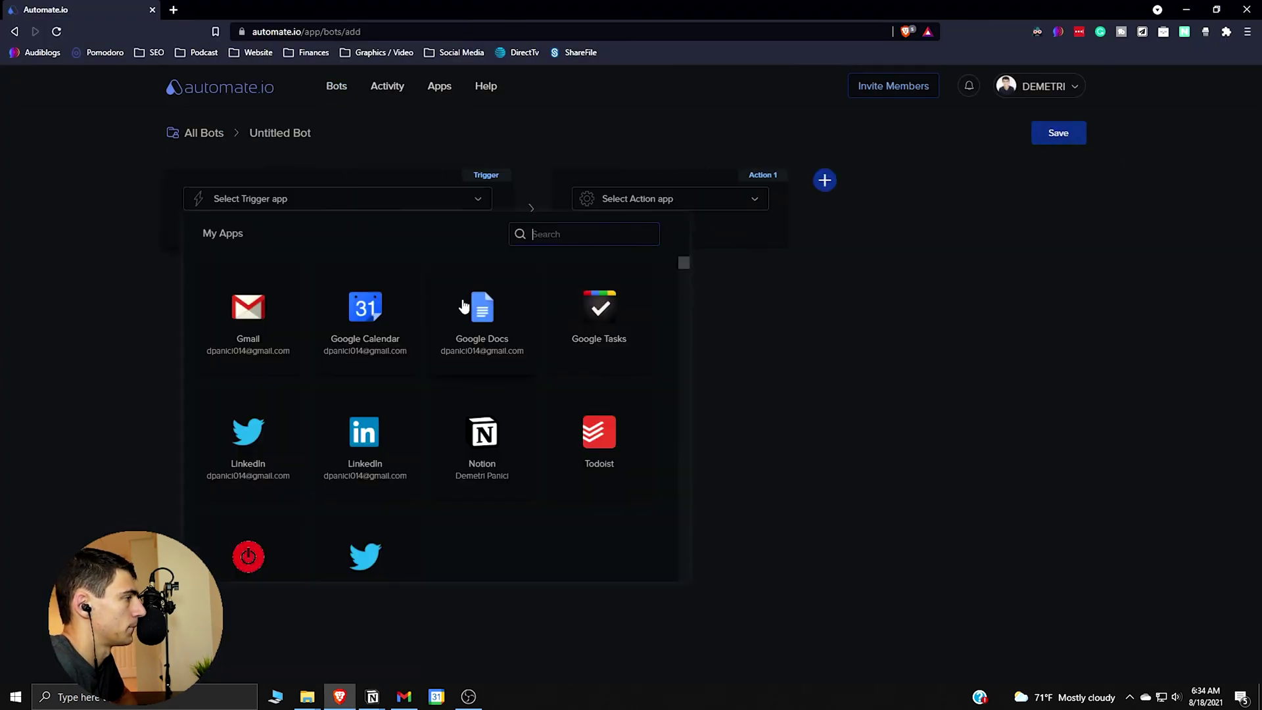
click(582, 301)
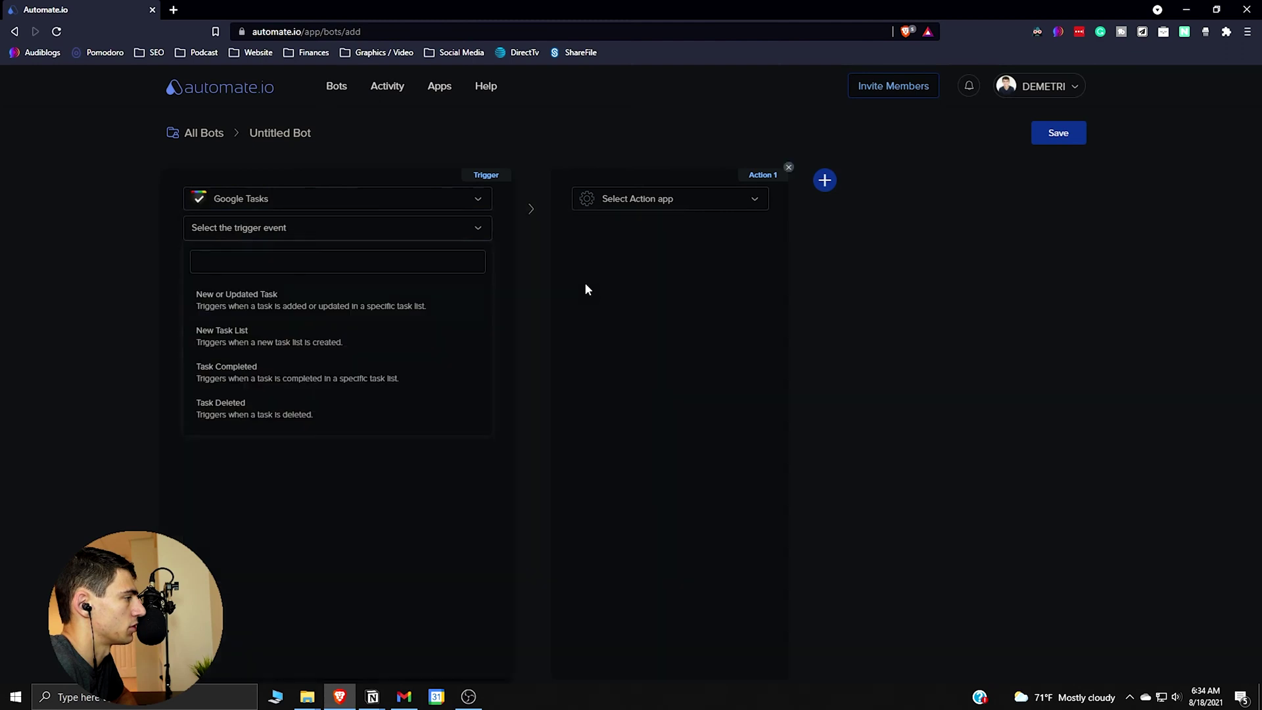
click(611, 201)
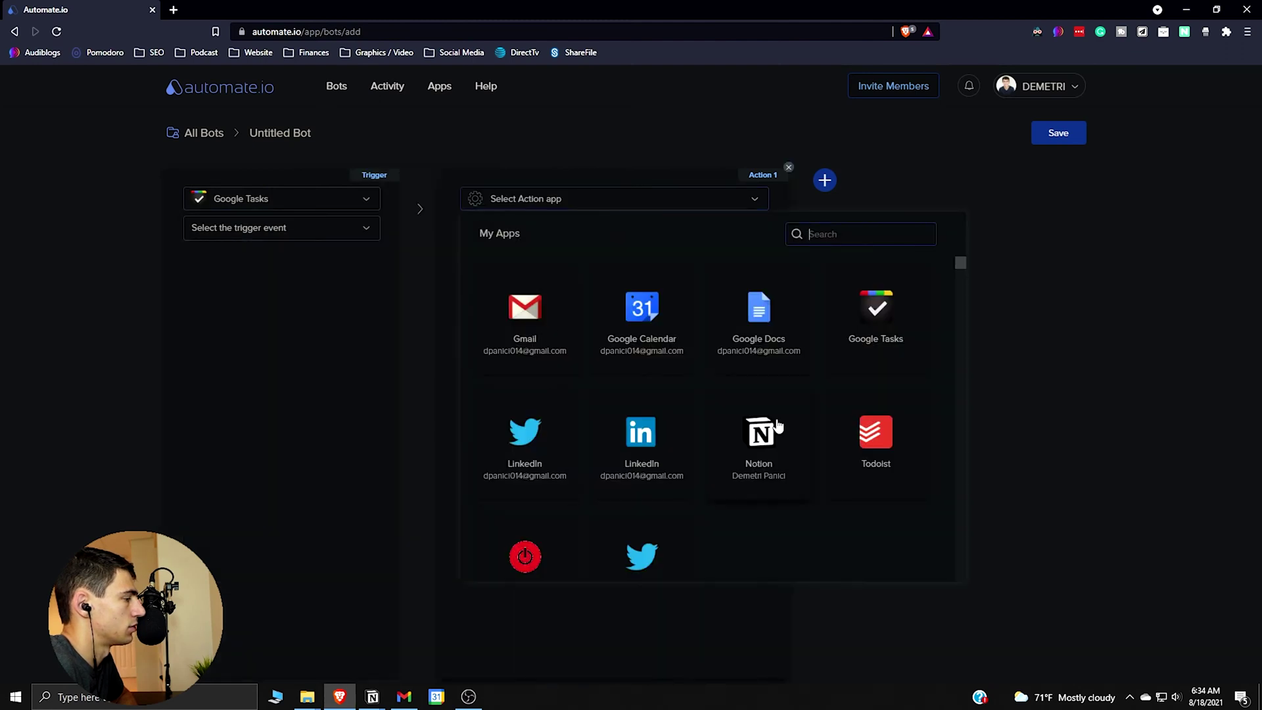
click(753, 424)
click(235, 236)
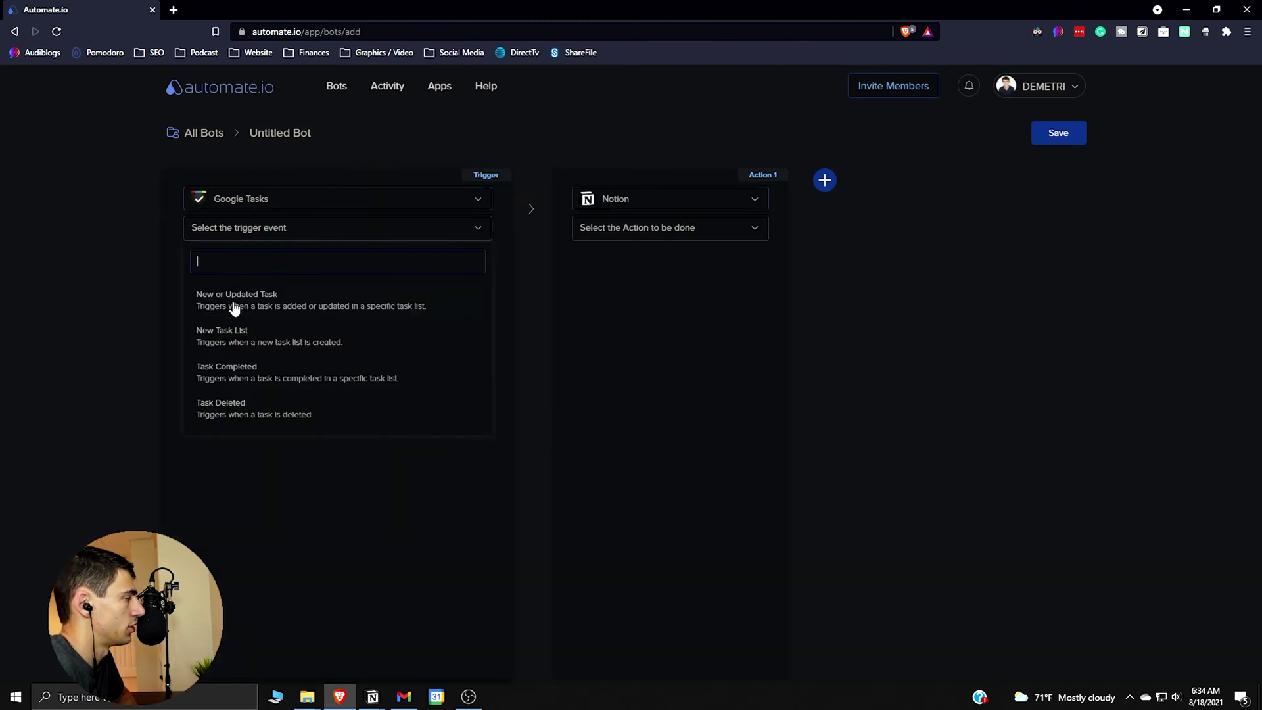
click(278, 313)
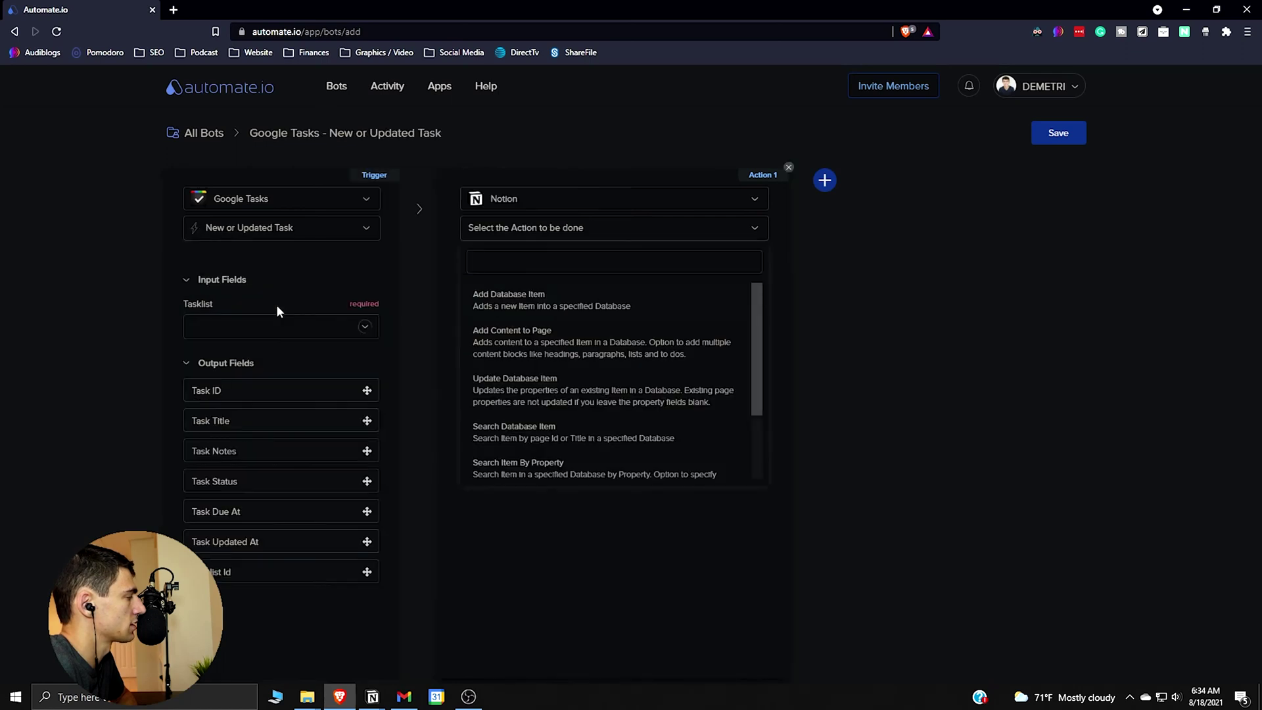
click(281, 329)
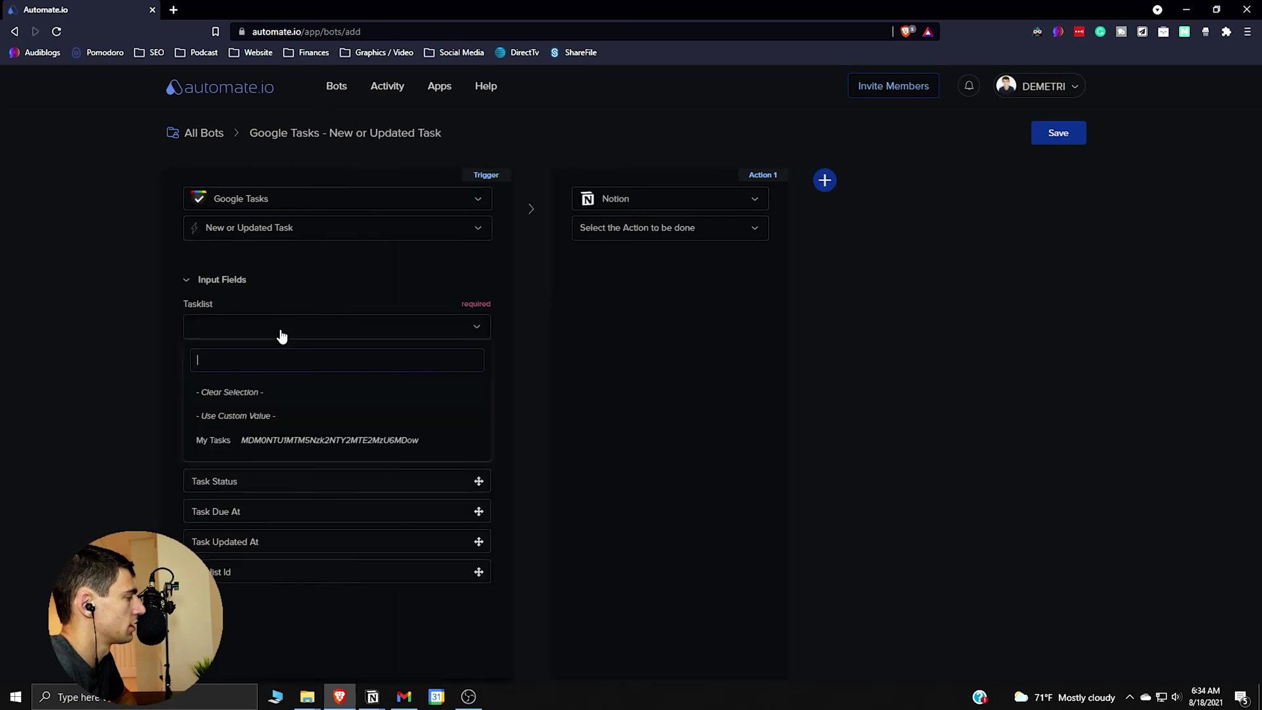
click(264, 441)
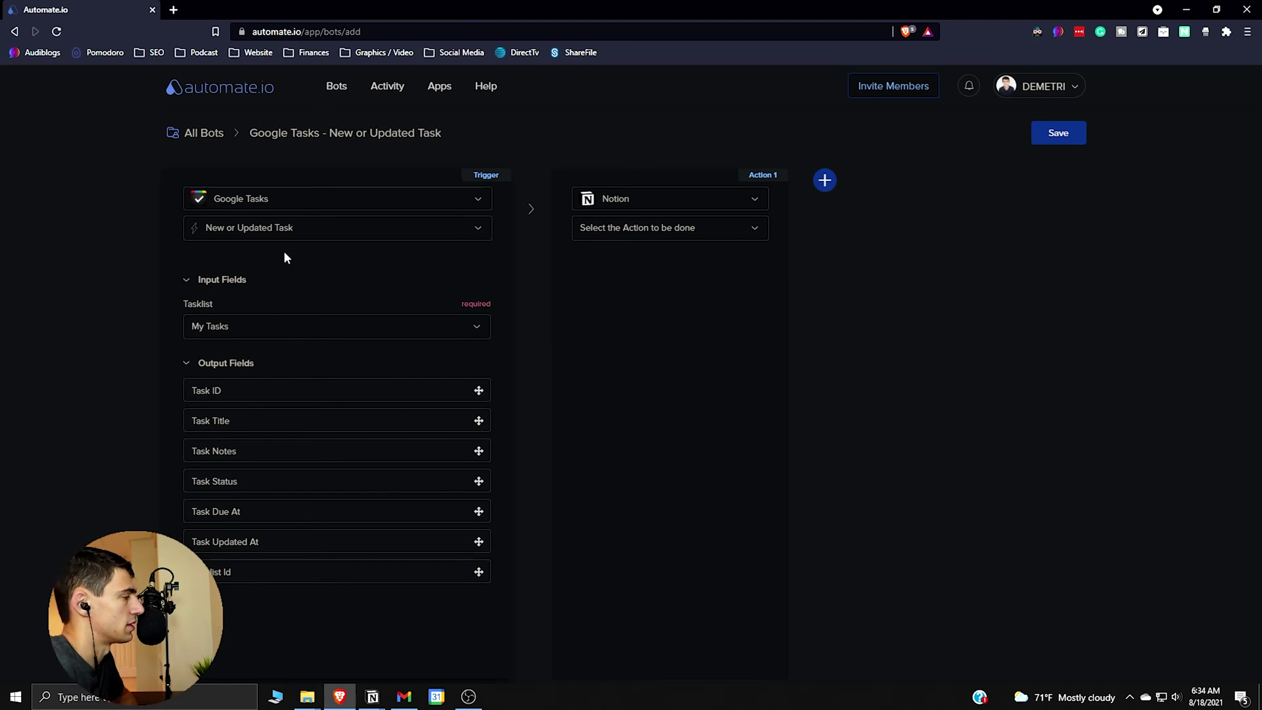
click(661, 228)
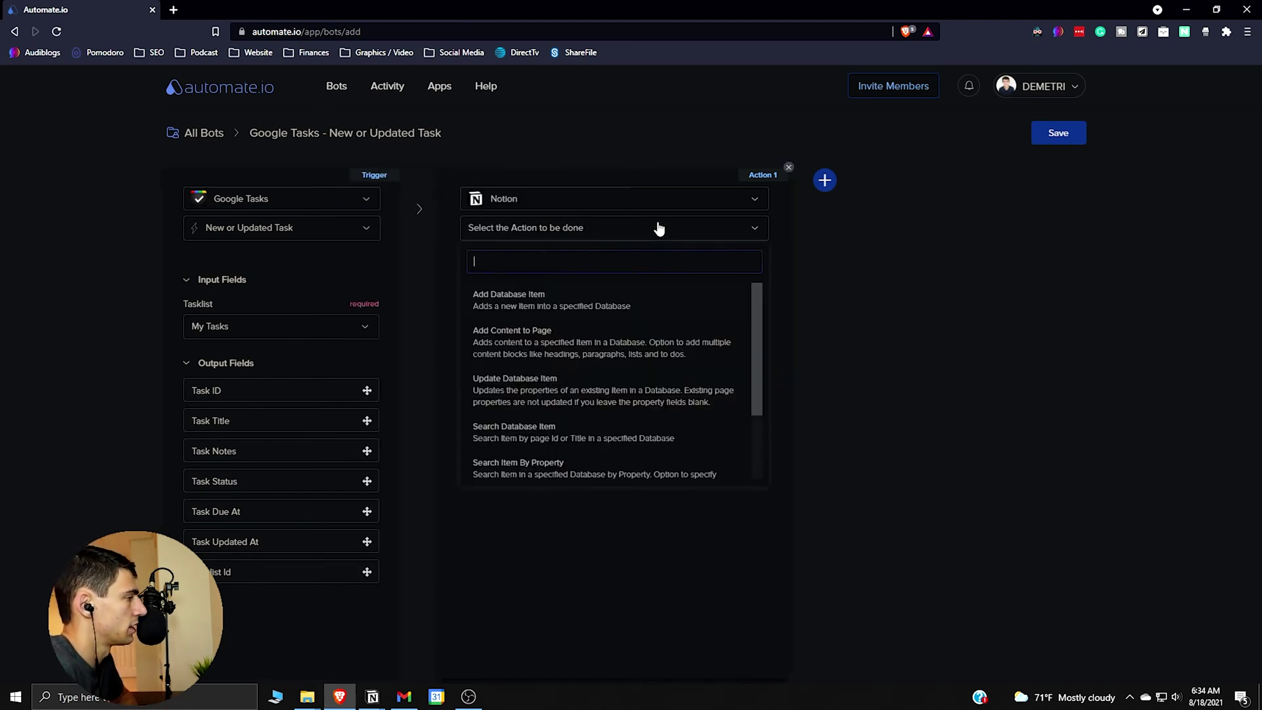
- Make the Notion action add an item to Notion API Example with Task Notes as paragraph
click(569, 305)
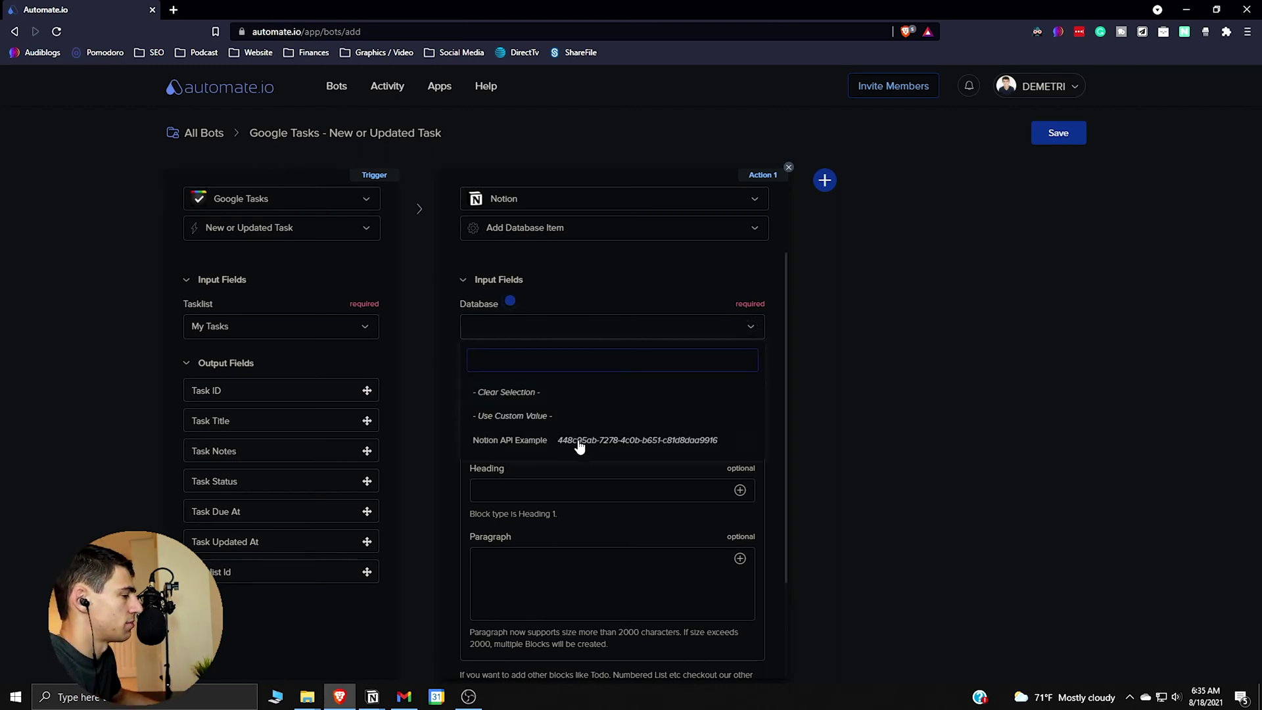
click(578, 440)
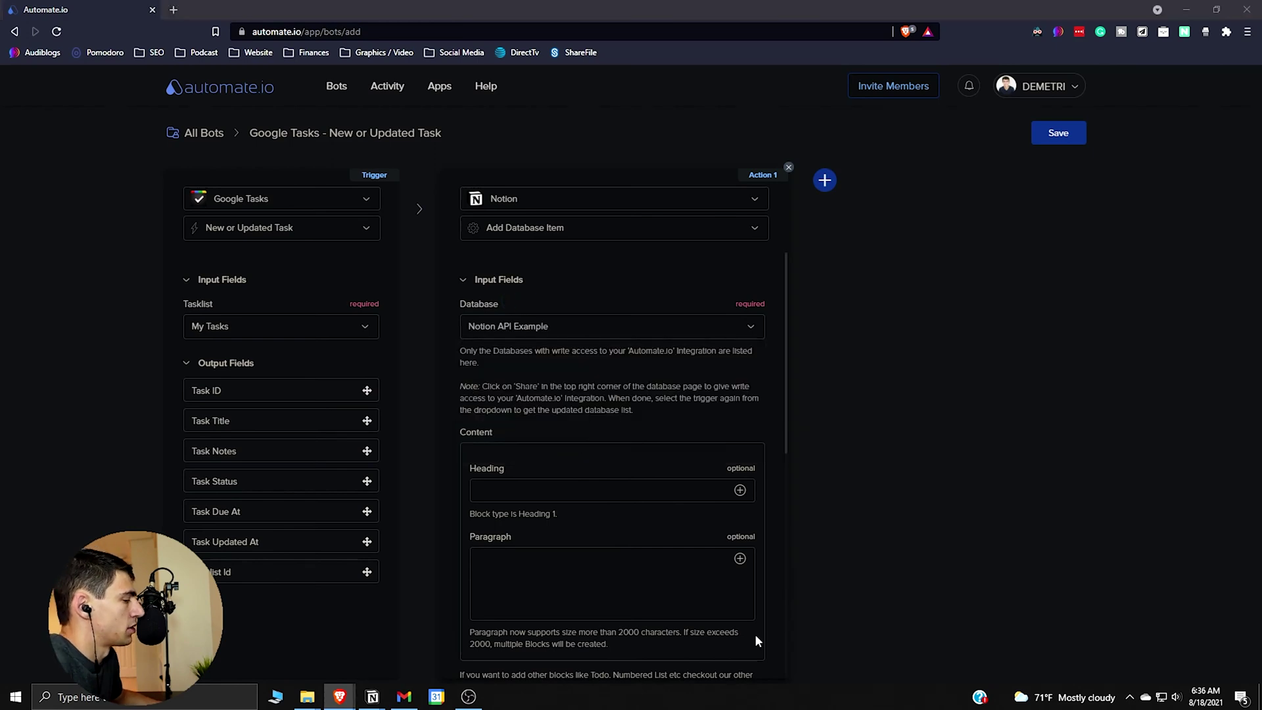
click(602, 574)
click(738, 561)
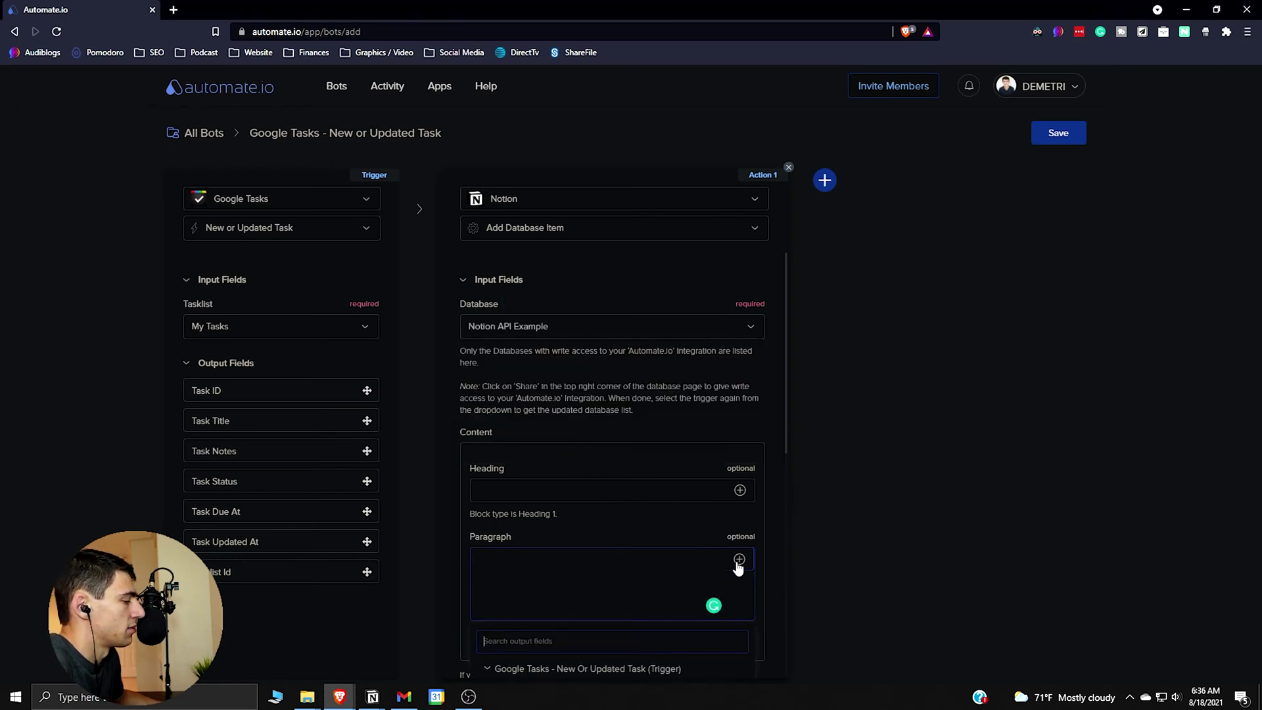
scroll(738, 569, down, 2)
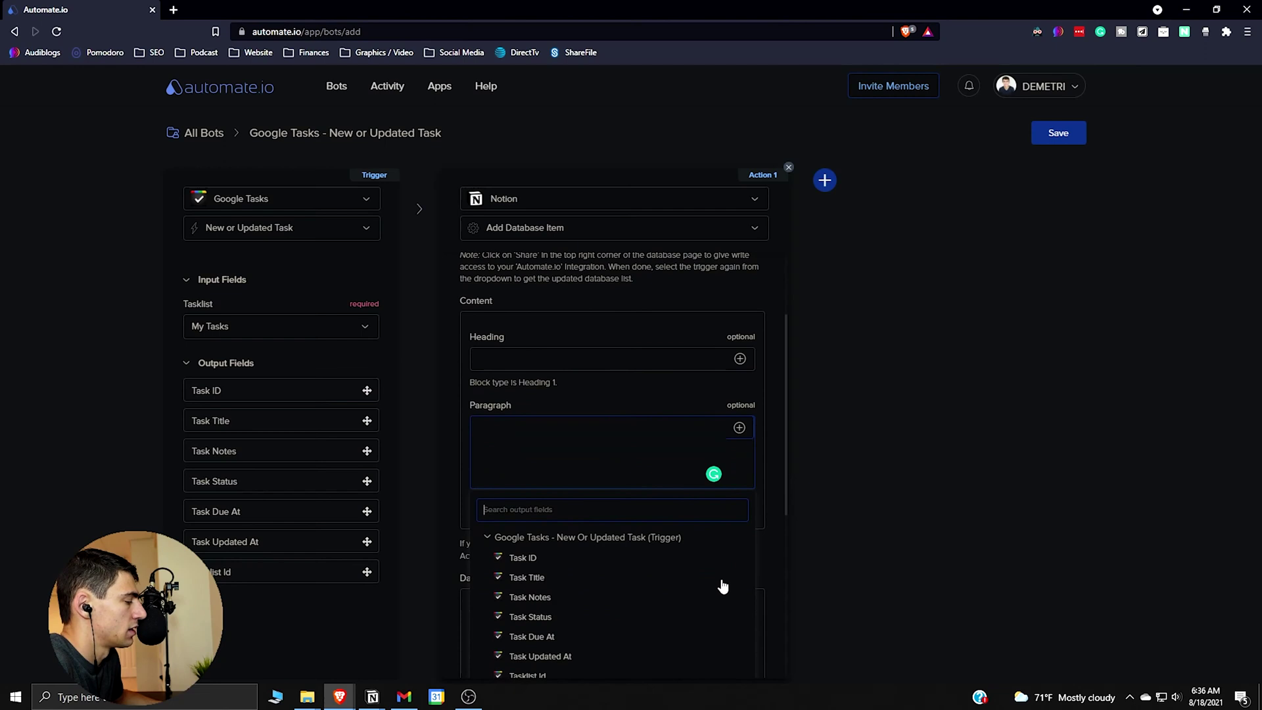
click(530, 598)
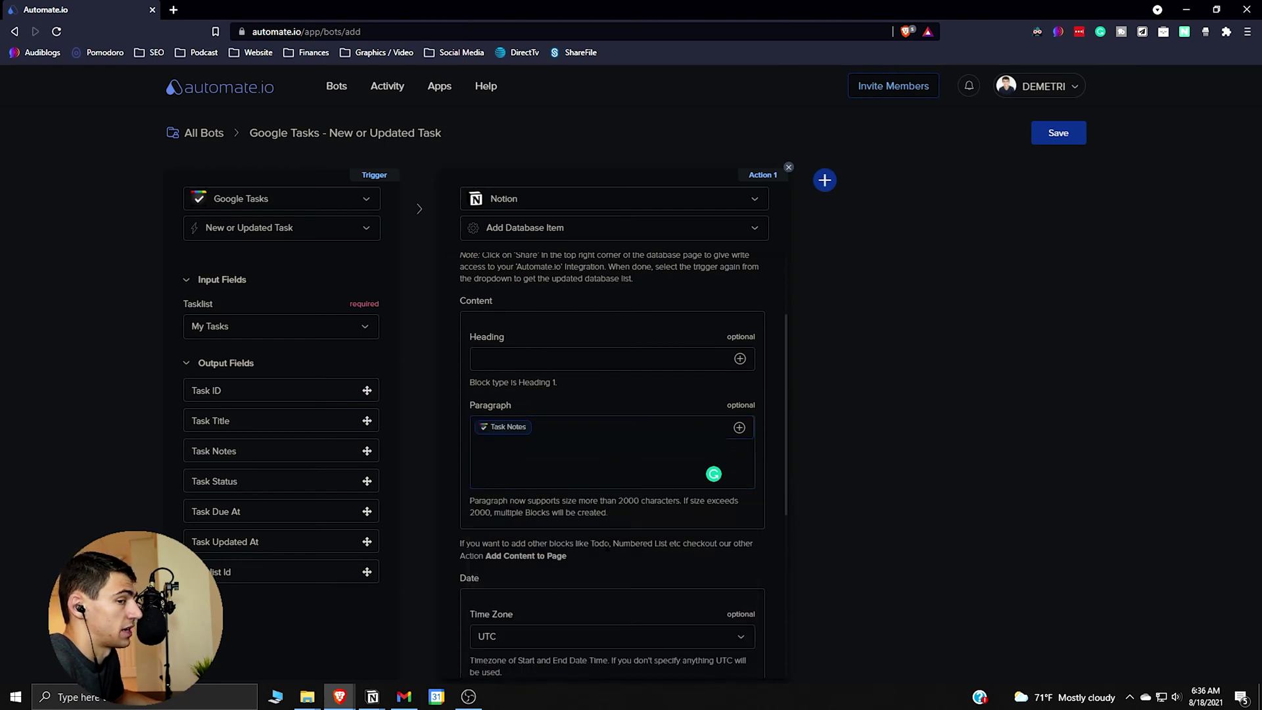
scroll(643, 479, down, 3)
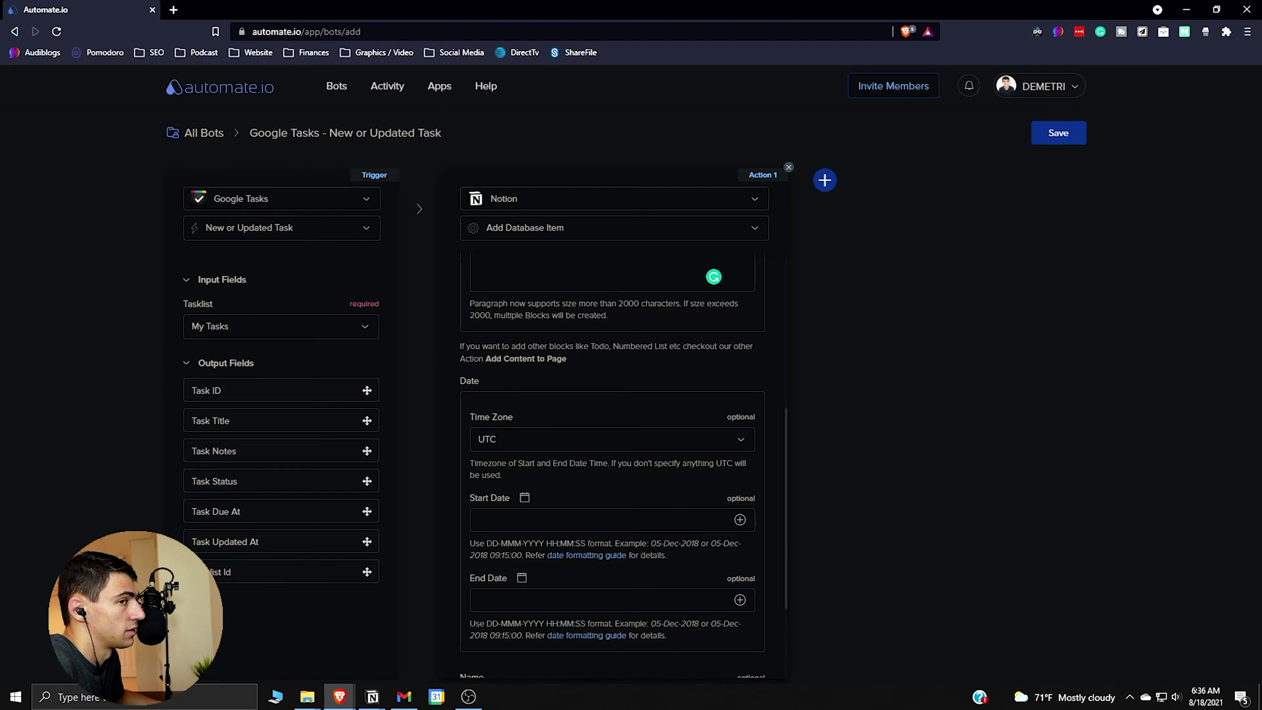
scroll(750, 558, down, 2)
- Map Task Title to Name, leave Start Date unmapped, and save the bot
click(750, 553)
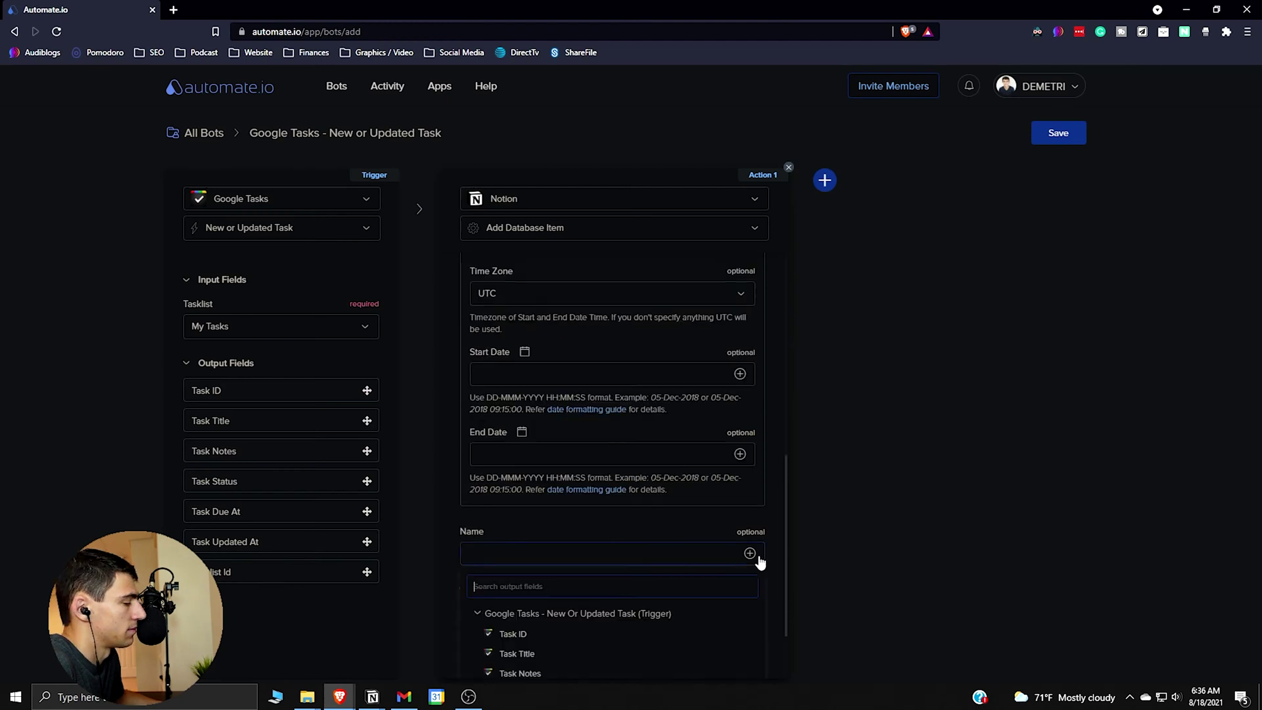
click(541, 657)
scroll(671, 483, up, 5)
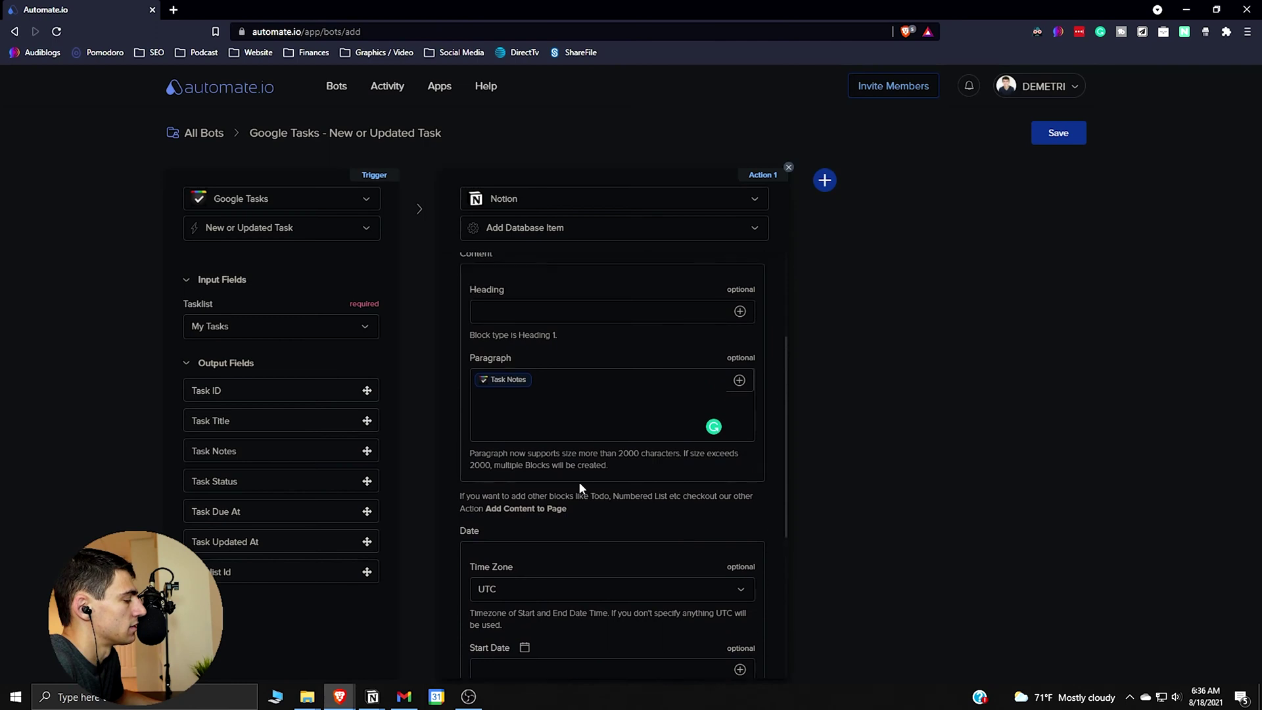
scroll(579, 486, up, 3)
scroll(529, 349, down, 4)
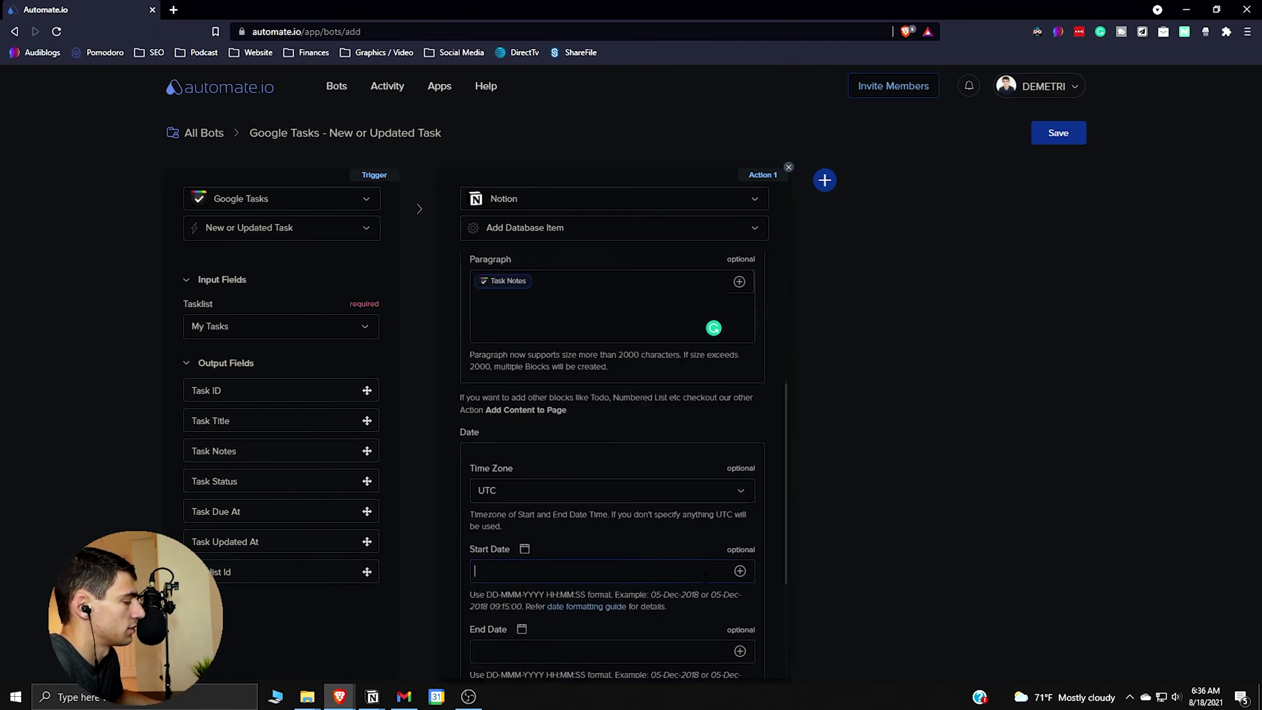
click(740, 571)
scroll(625, 572, down, 2)
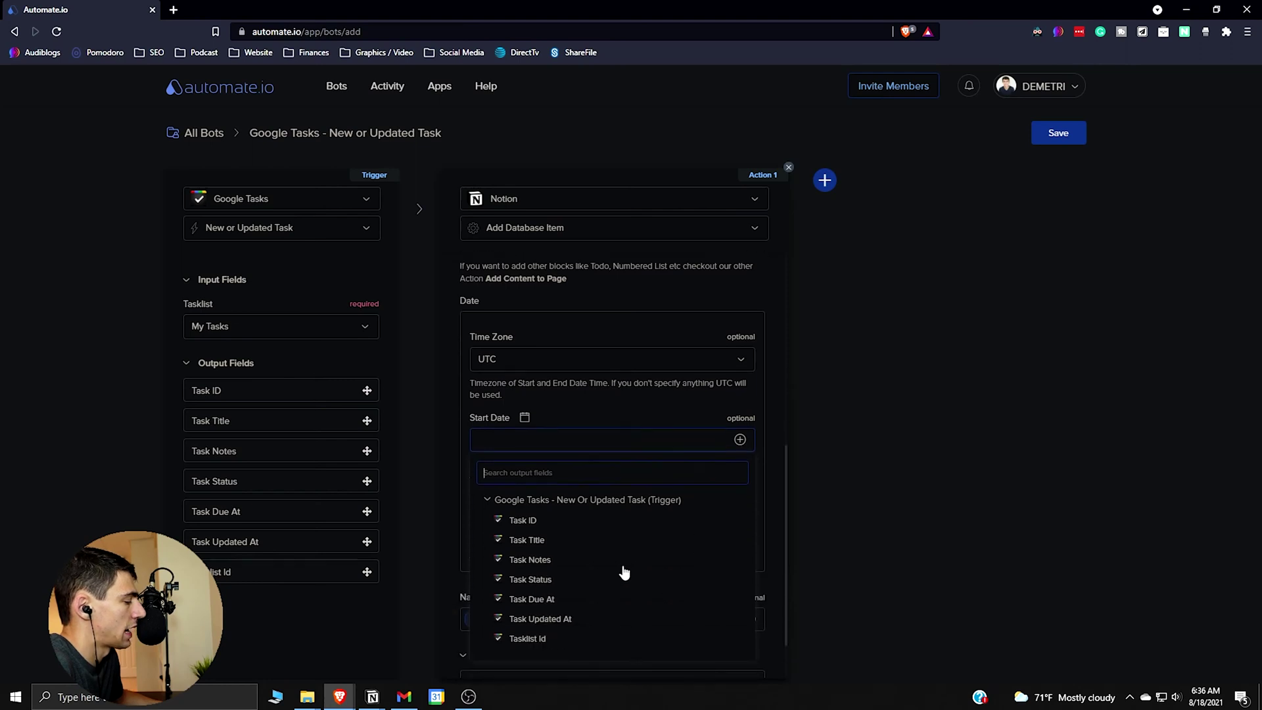
click(532, 599)
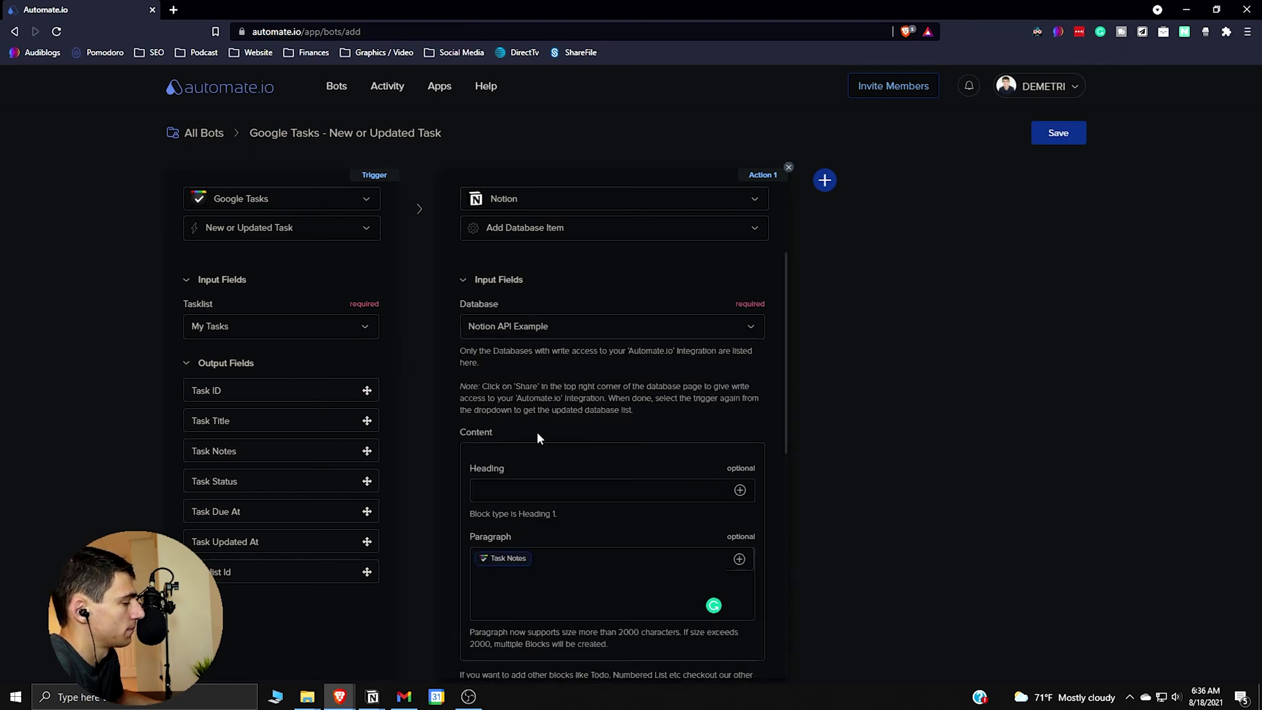
click(1059, 138)
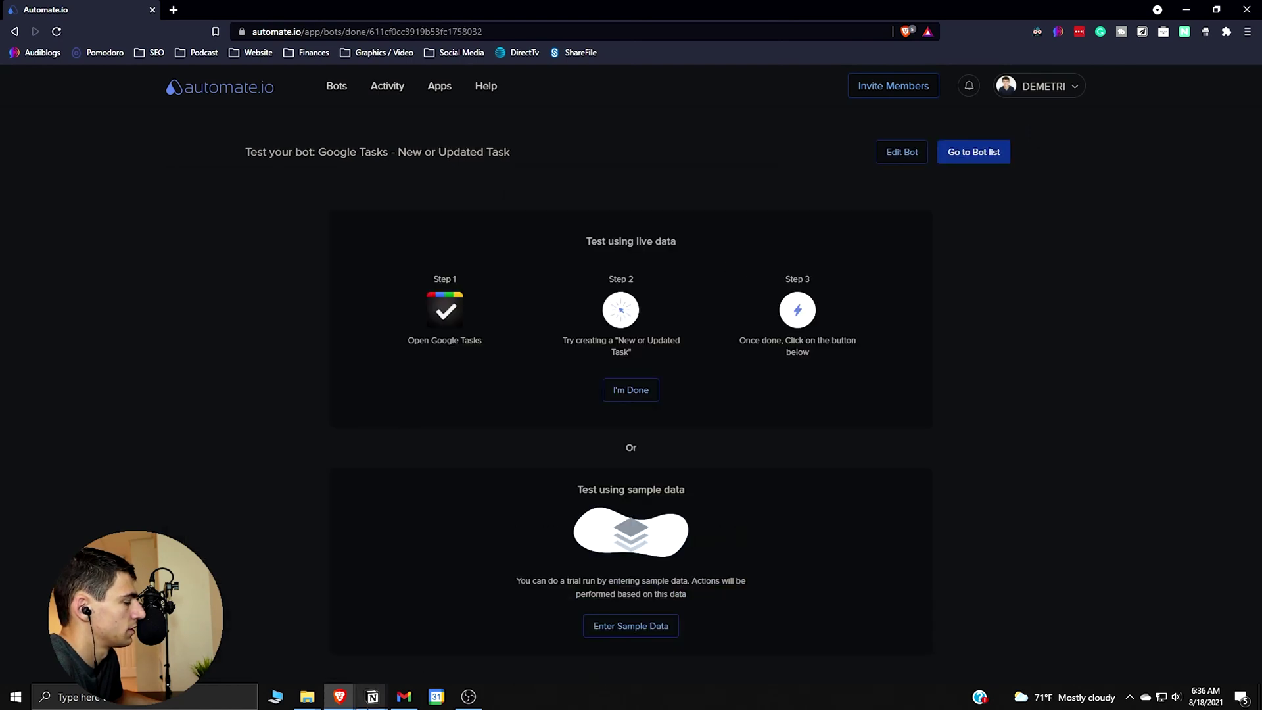
- In Gmail, delete the old Search Console task and bring up the email's actions
mouse_move(404, 696)
click(435, 673)
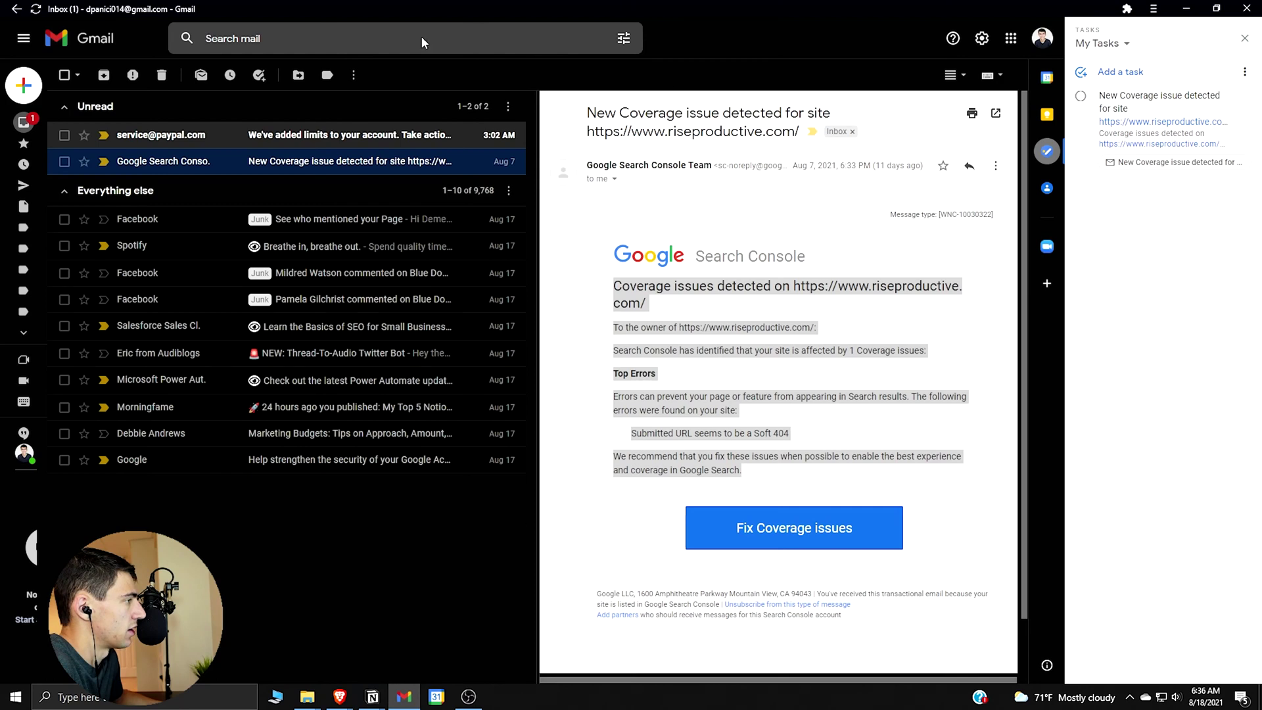
right_click(342, 168)
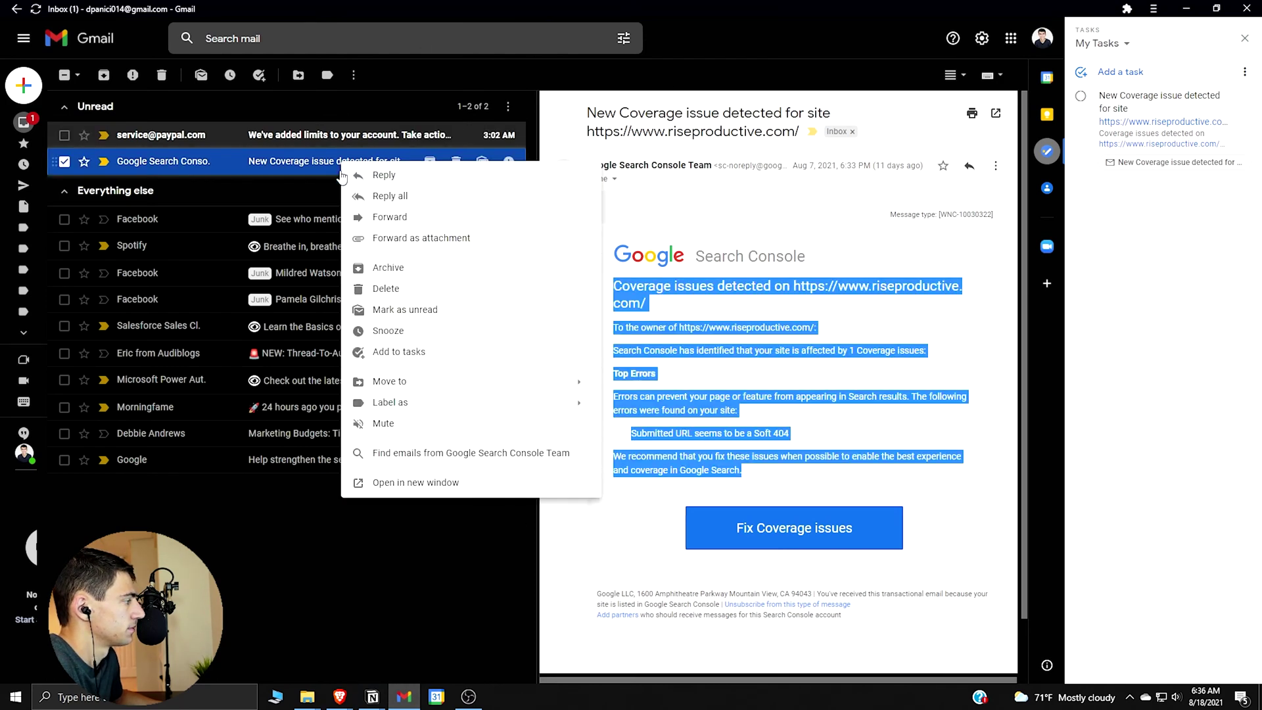
click(1246, 98)
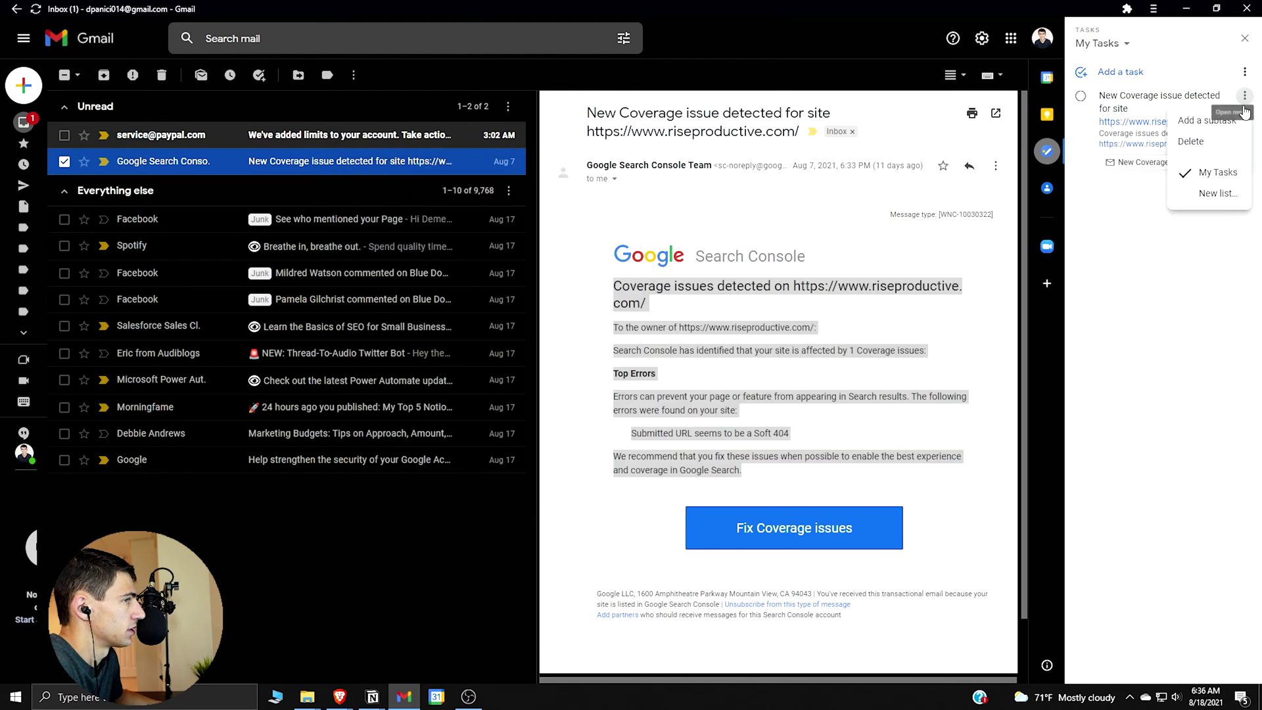
click(1201, 142)
right_click(324, 164)
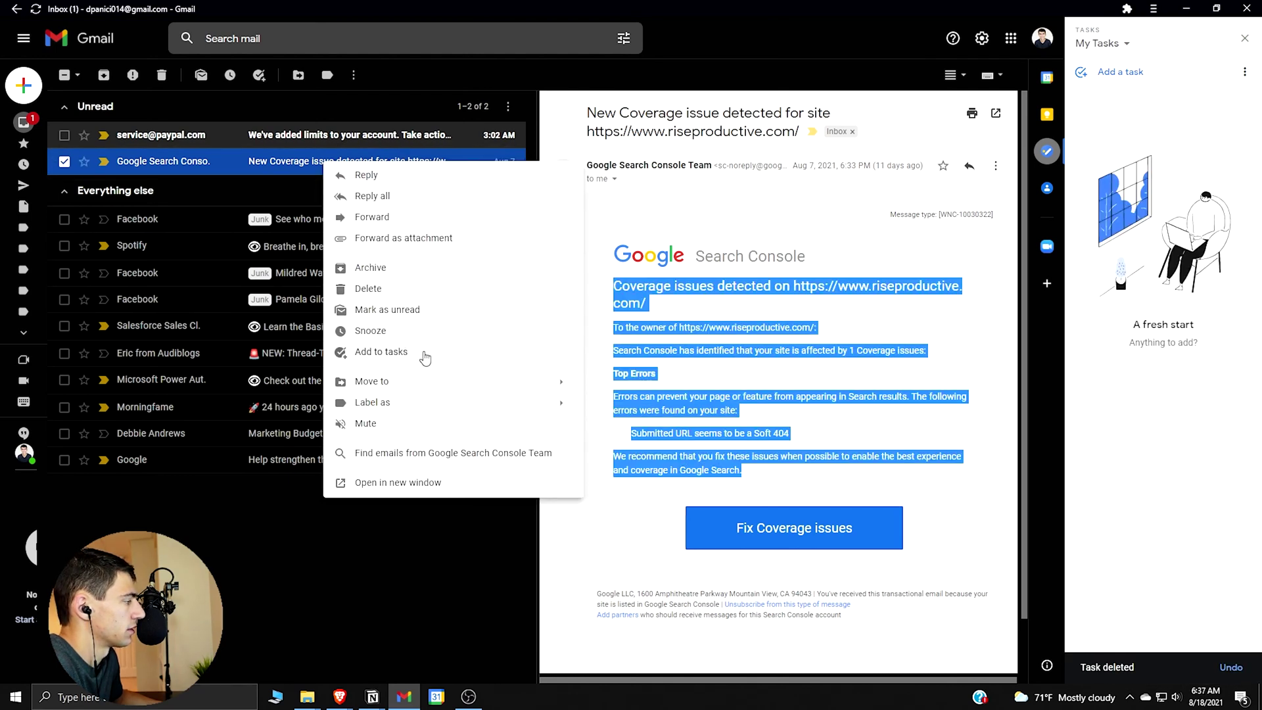
click(994, 167)
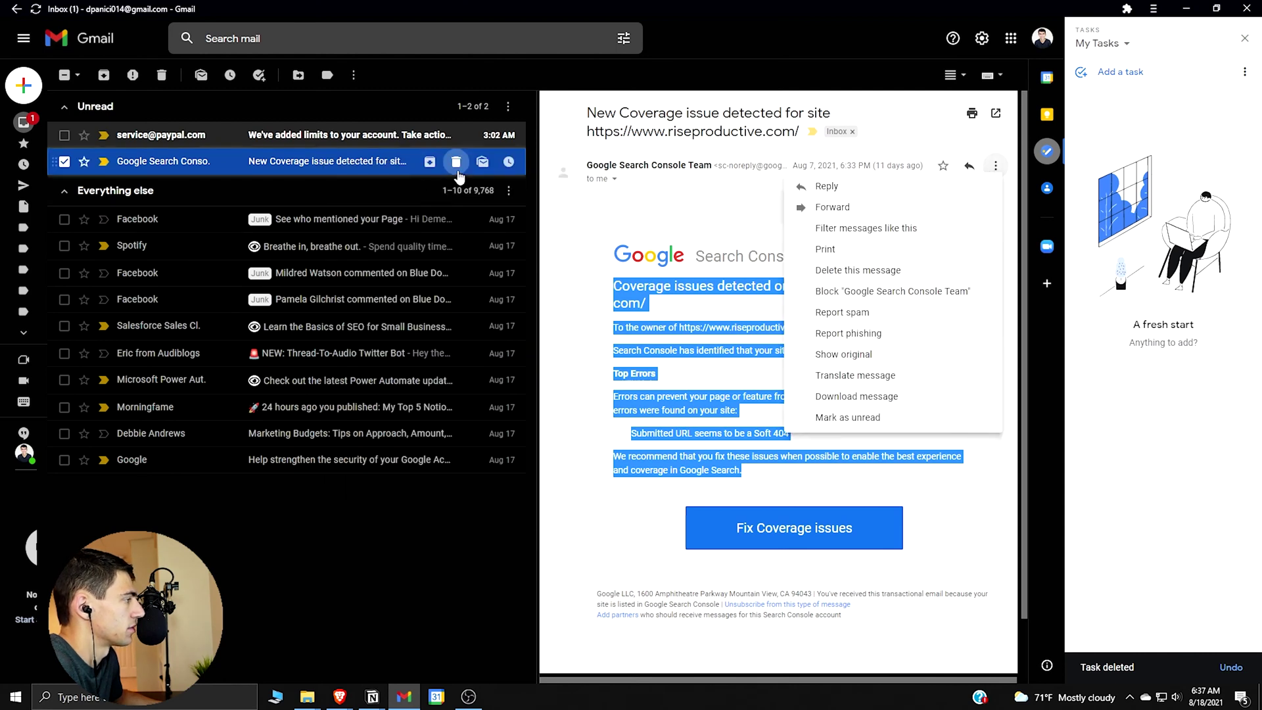
- Add the Search Console email as a new task and paste its body text into Details
right_click(368, 167)
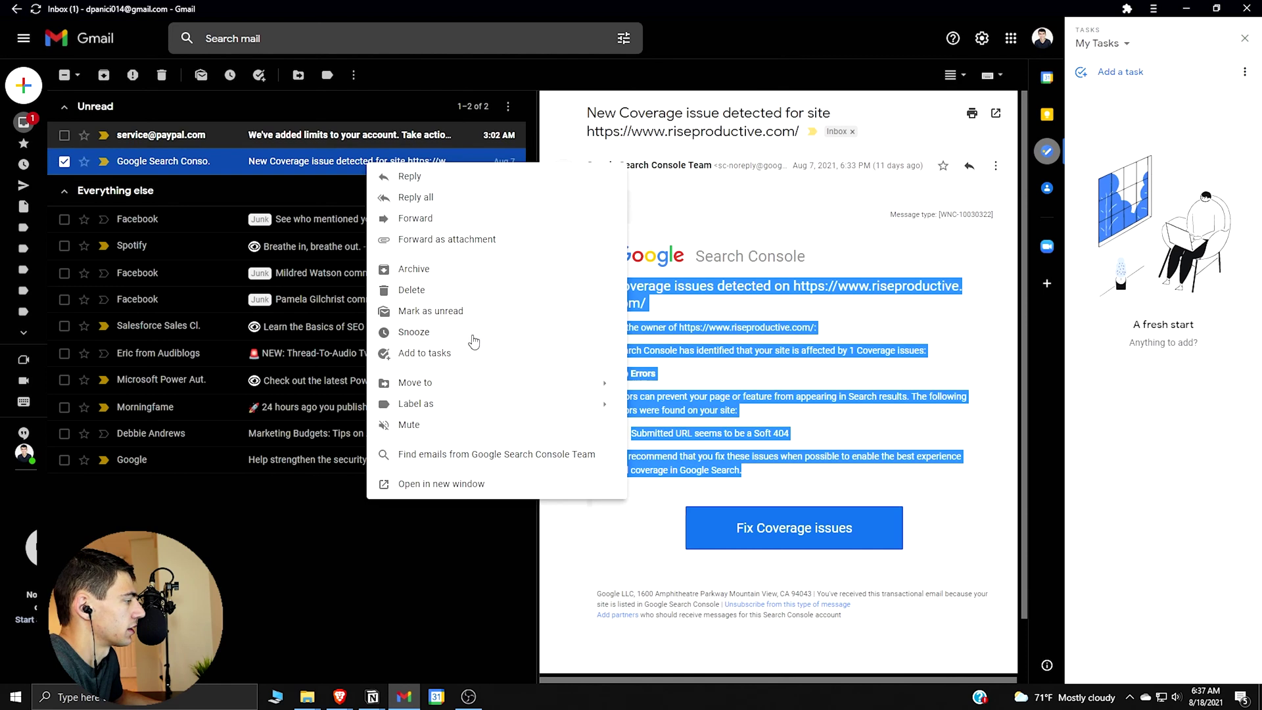
click(476, 353)
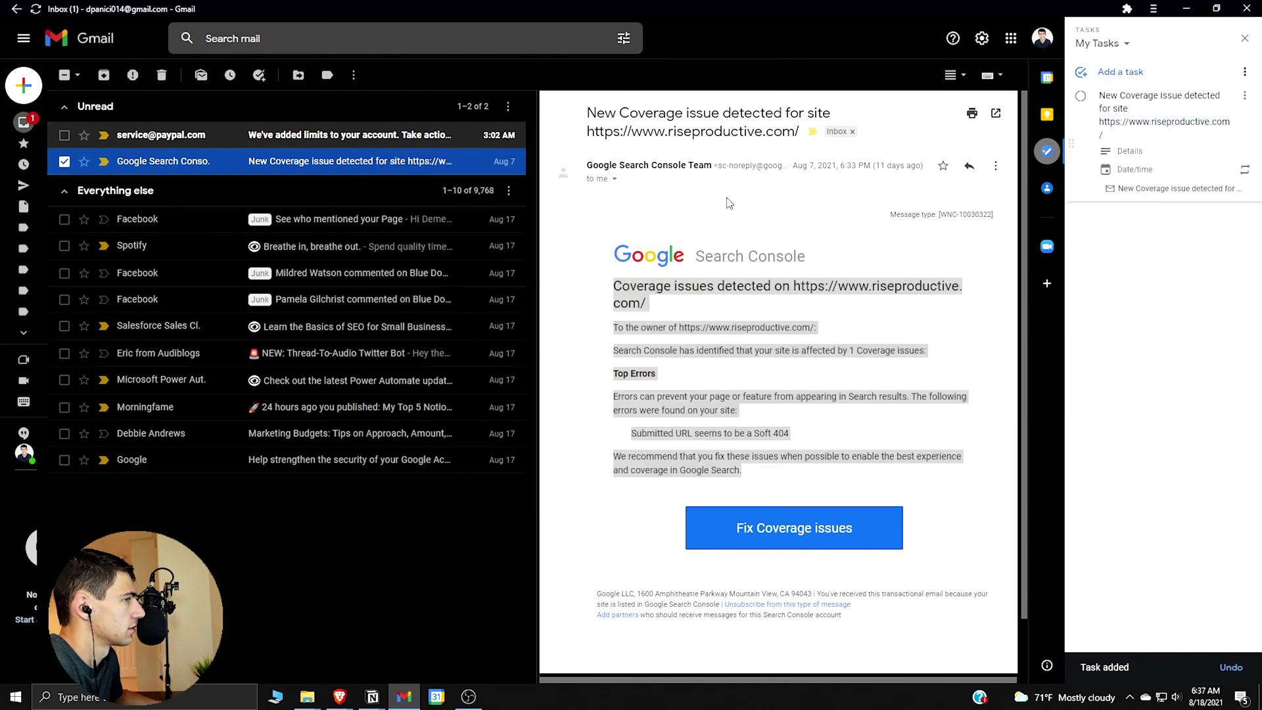
drag(301, 169, 1134, 109)
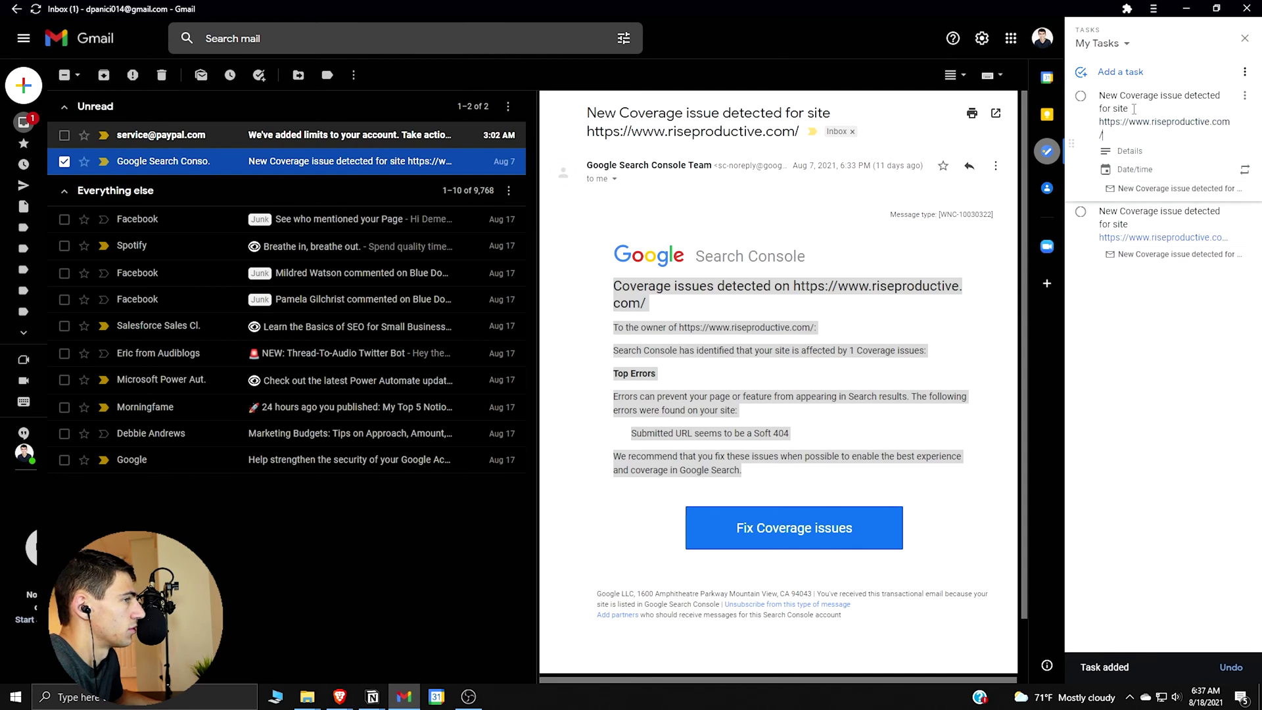
click(612, 290)
drag(651, 312, 928, 472)
key(ctrl+c)
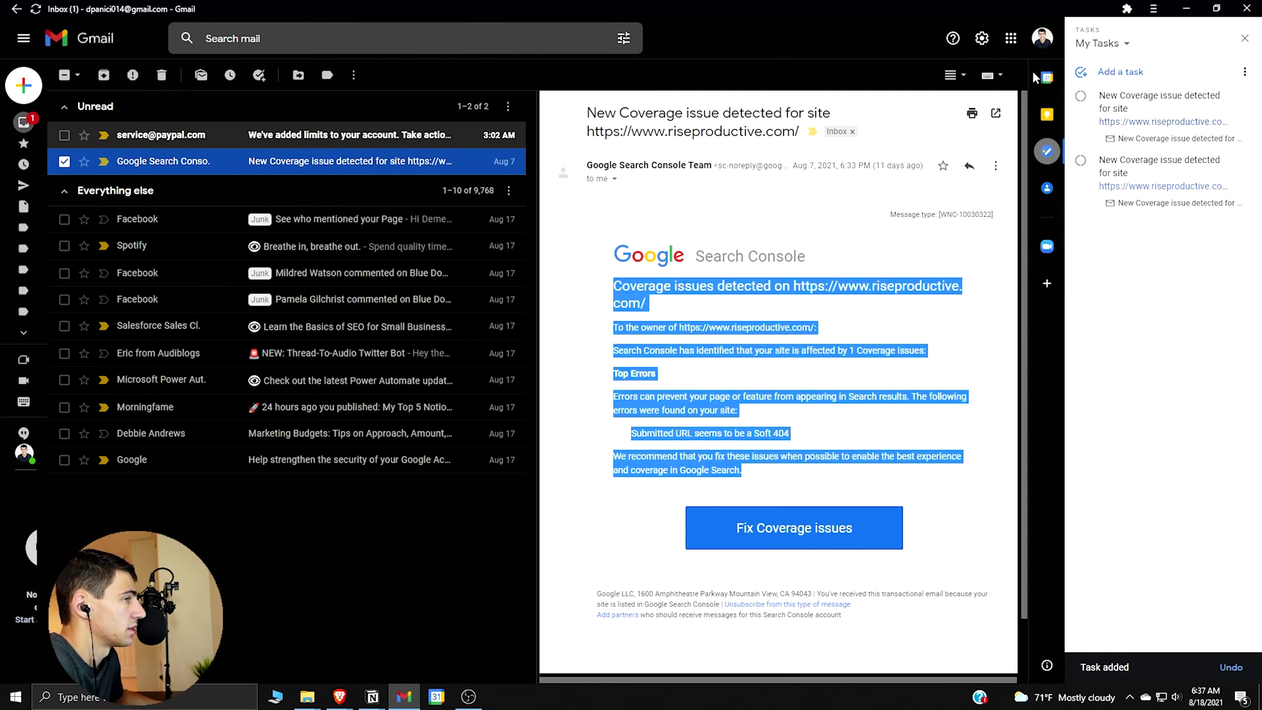
click(1127, 74)
click(1138, 150)
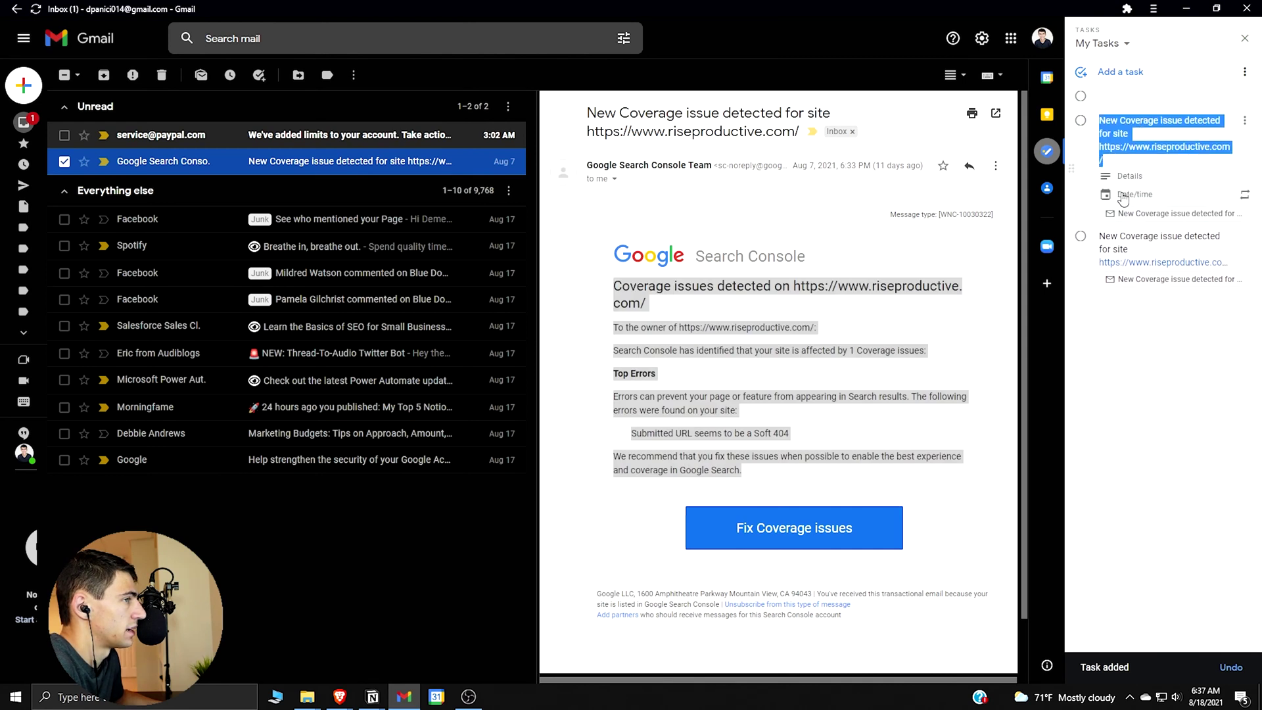
click(1138, 176)
key(ctrl+v)
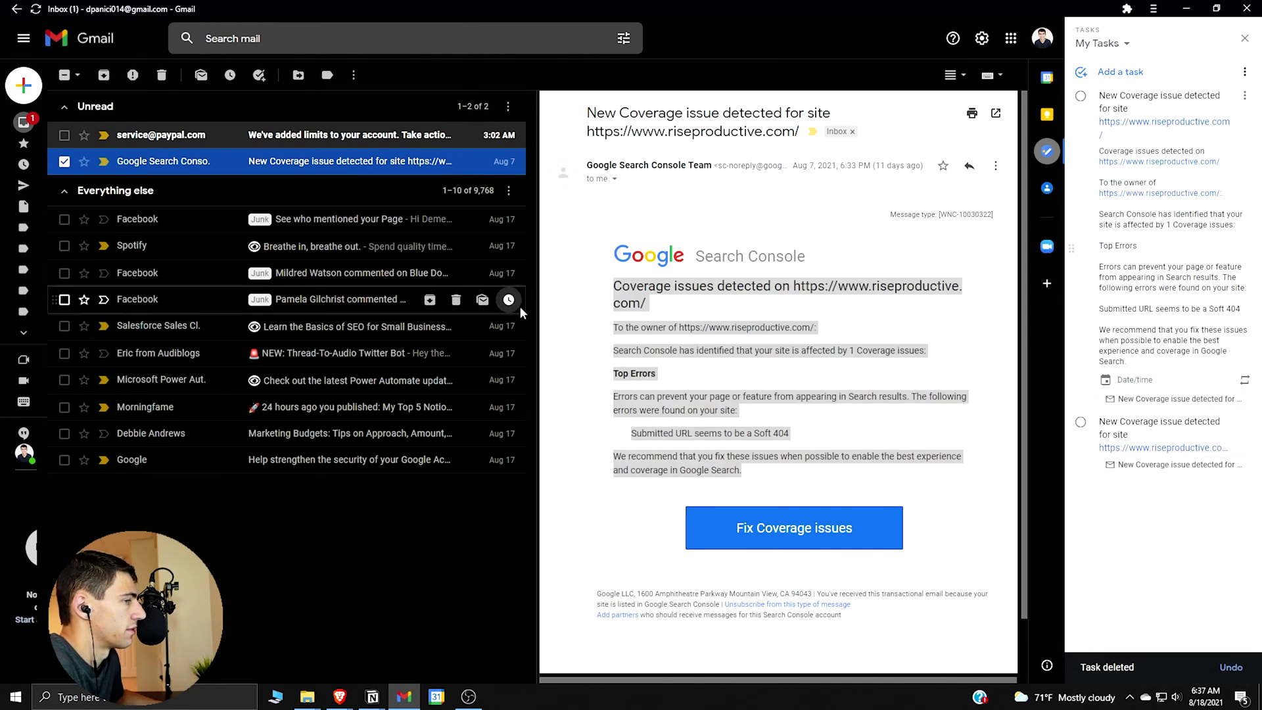
- Mark the task as created with I'm Done on the bot test page
key(alt+Tab)
click(629, 395)
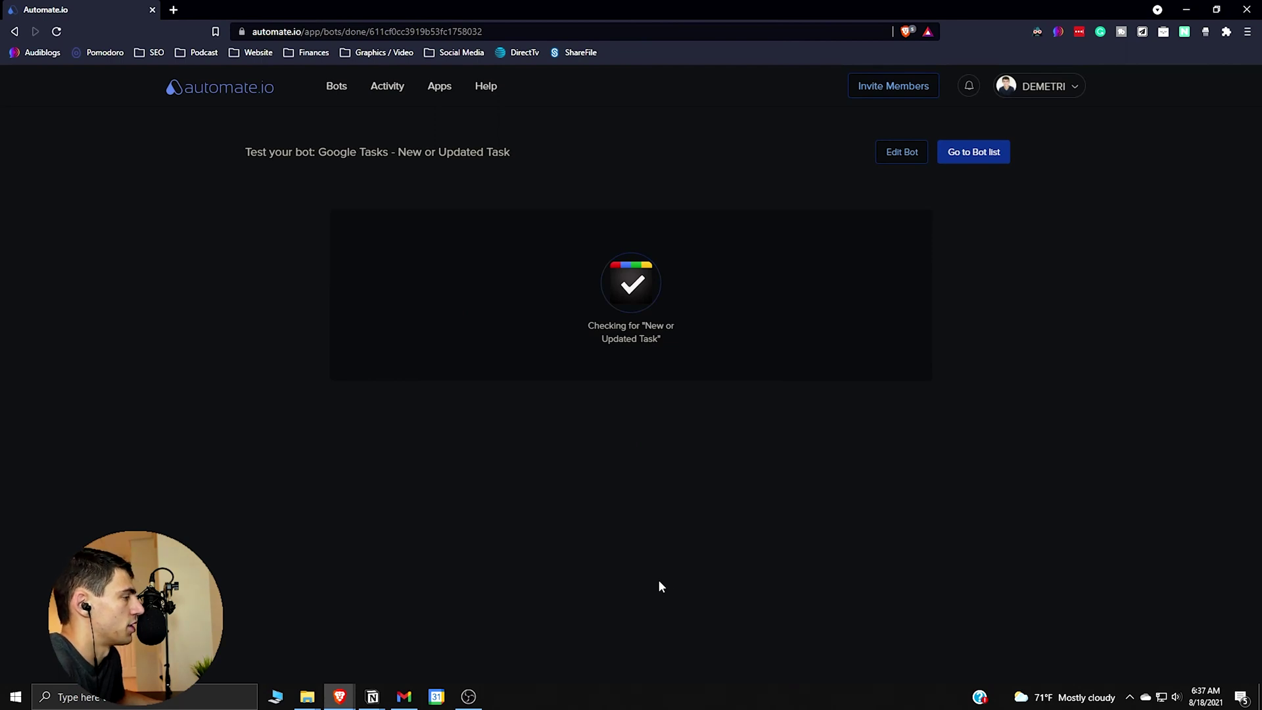
click(372, 696)
- Open the new Coverage issue item in the Notion API Example database and check its empty Date property
click(452, 641)
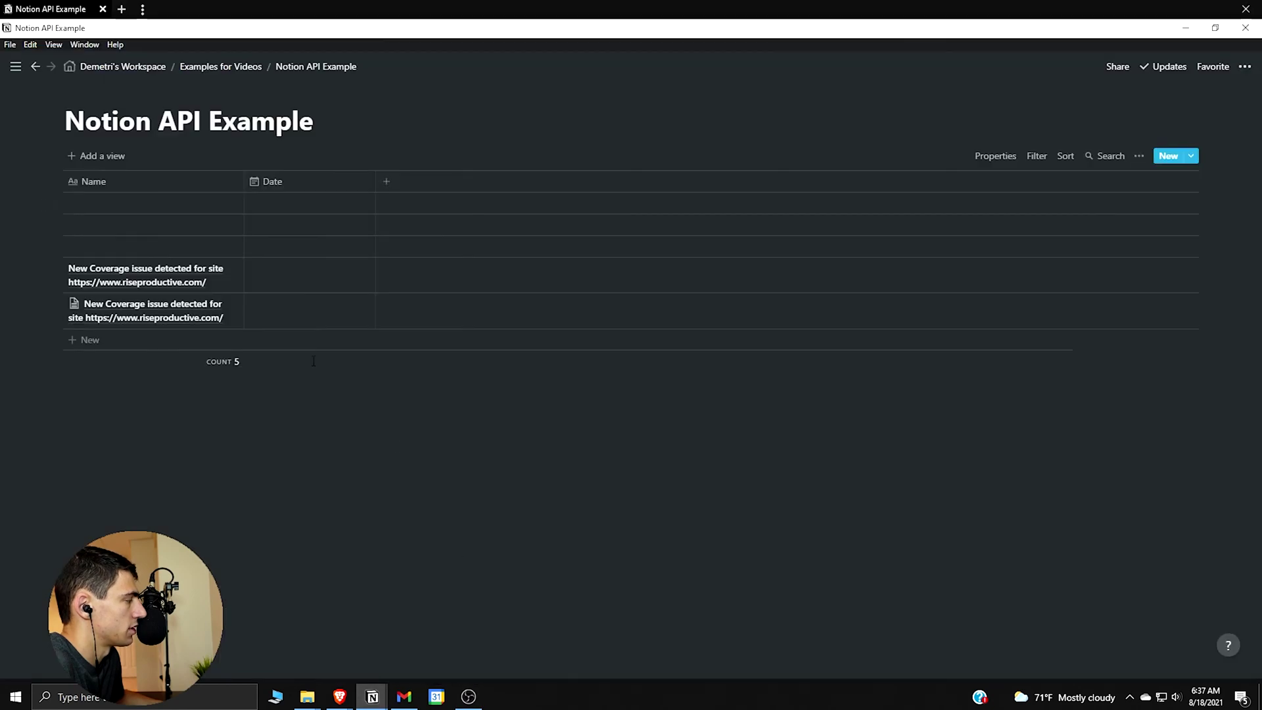
click(231, 308)
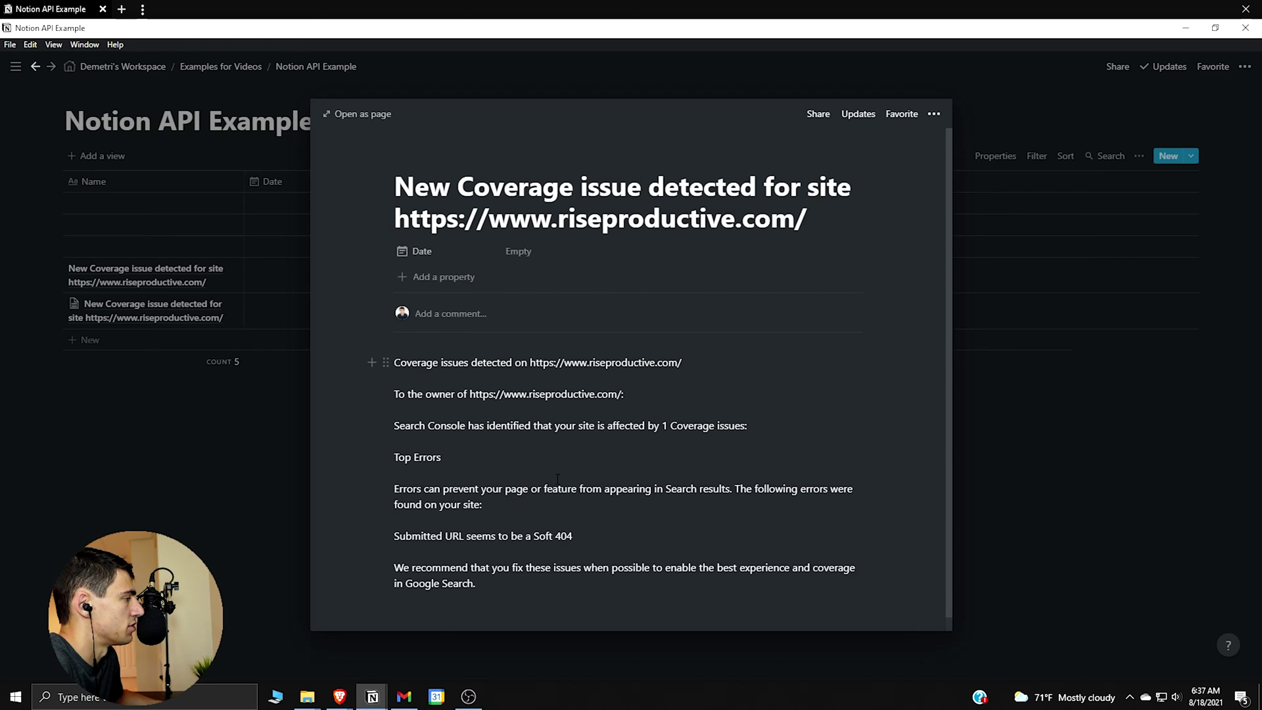
click(518, 251)
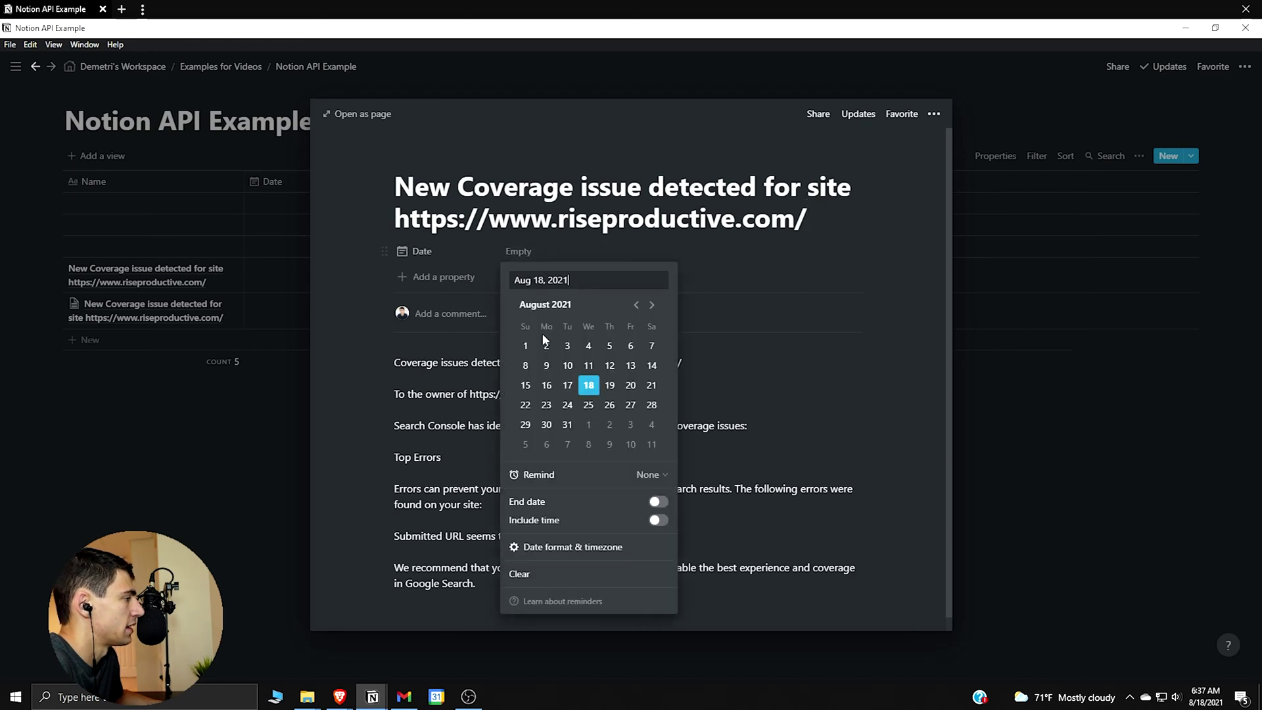
click(444, 393)
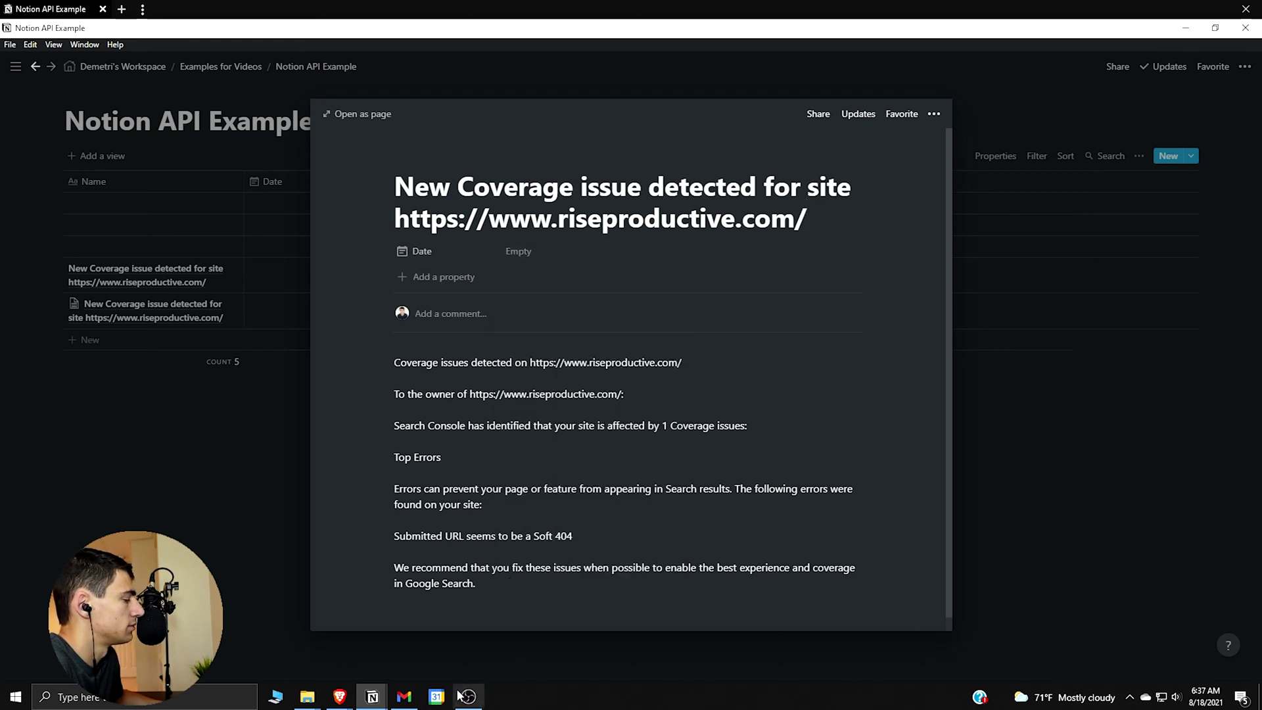
- Switch from the Notion windows back to the Automate.io browser window
click(372, 697)
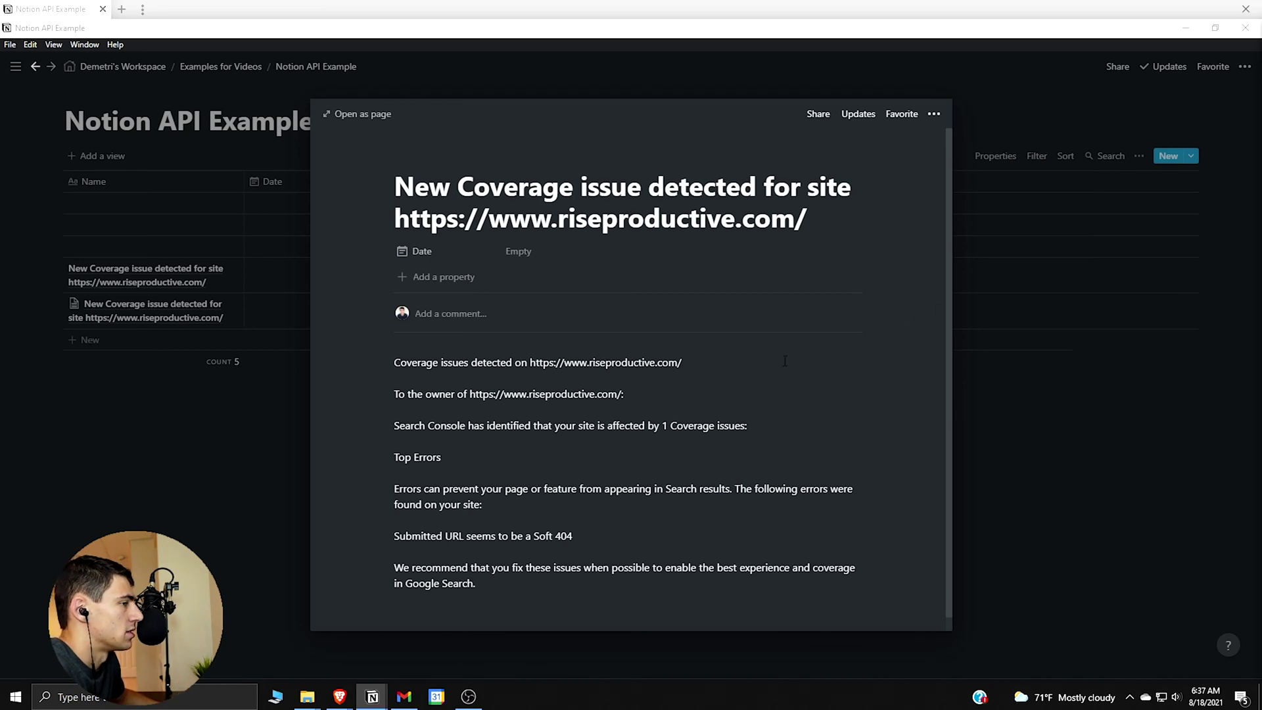
click(633, 484)
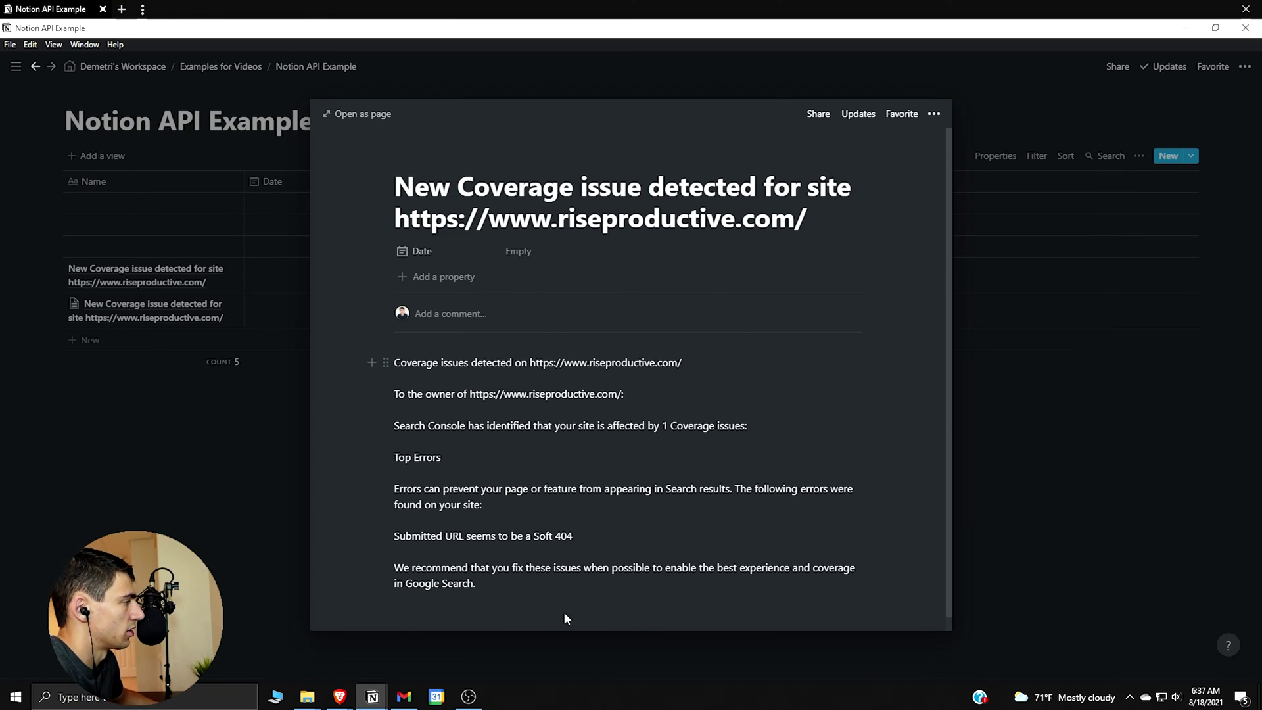
mouse_move(339, 695)
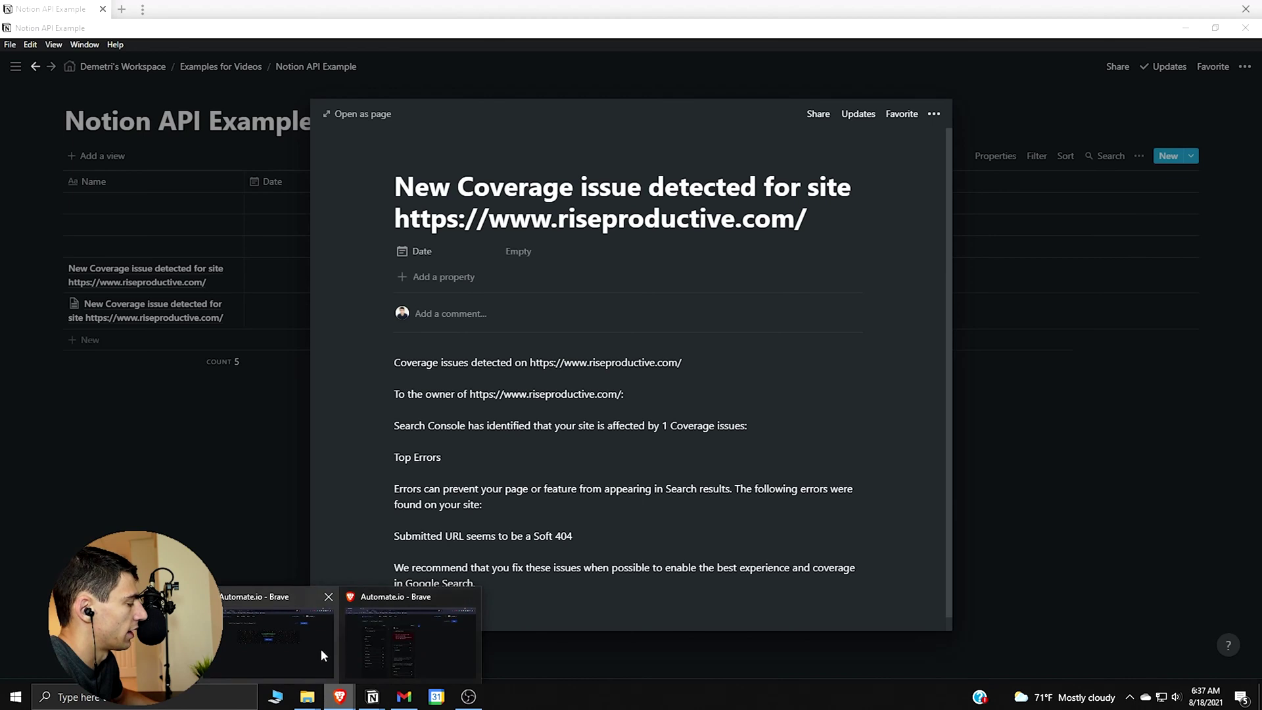
click(321, 649)
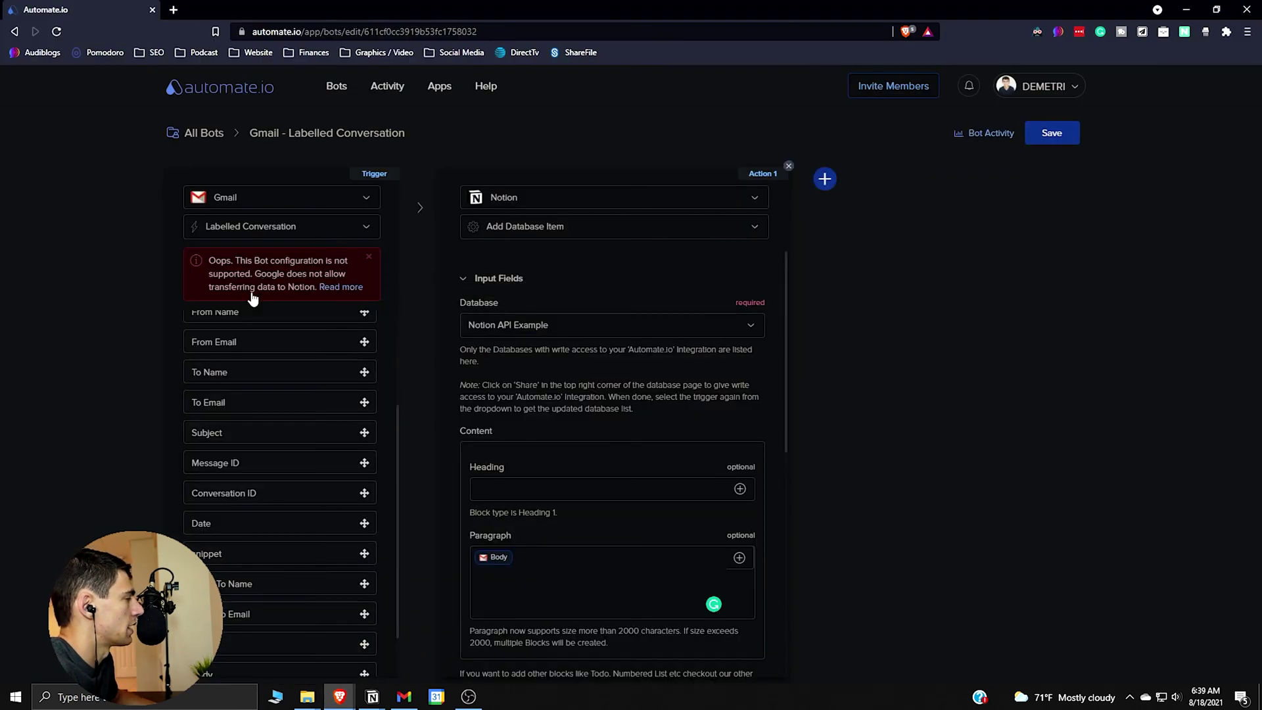
- Follow Read more in the Gmail bot's red error box and skim the Gmail - Security Policy Changes article
click(323, 287)
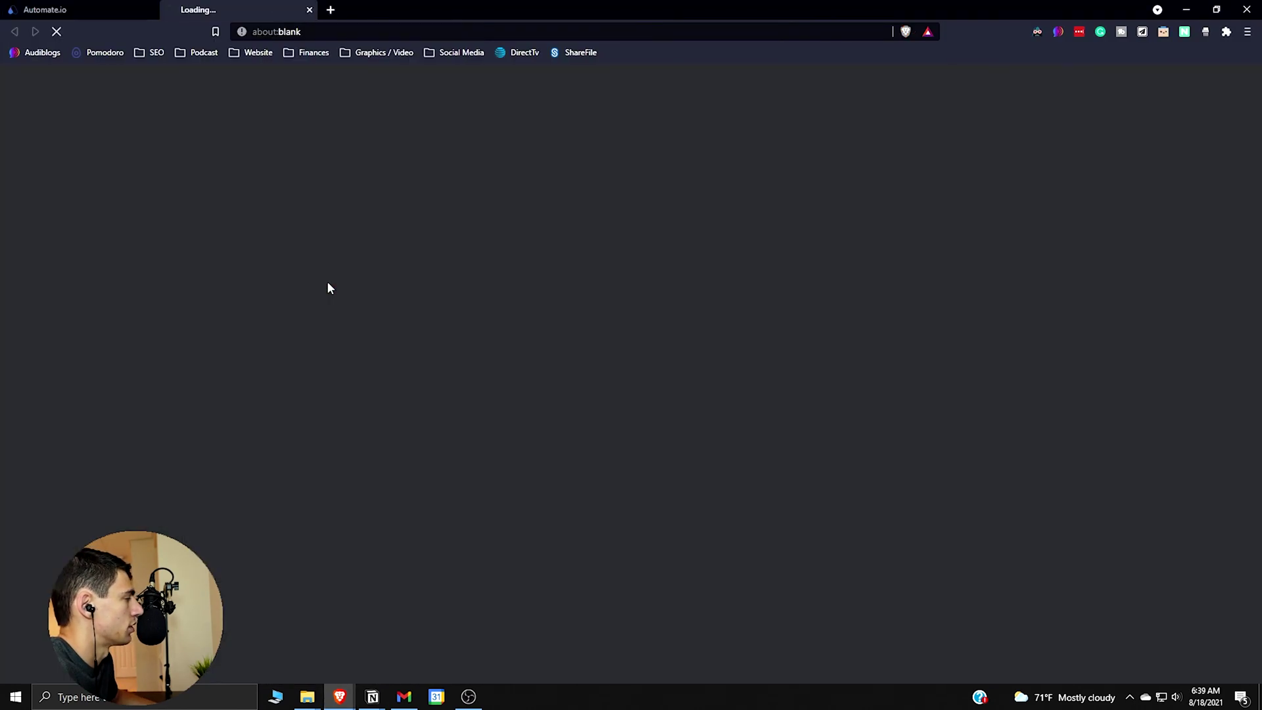
scroll(490, 399, down, 1)
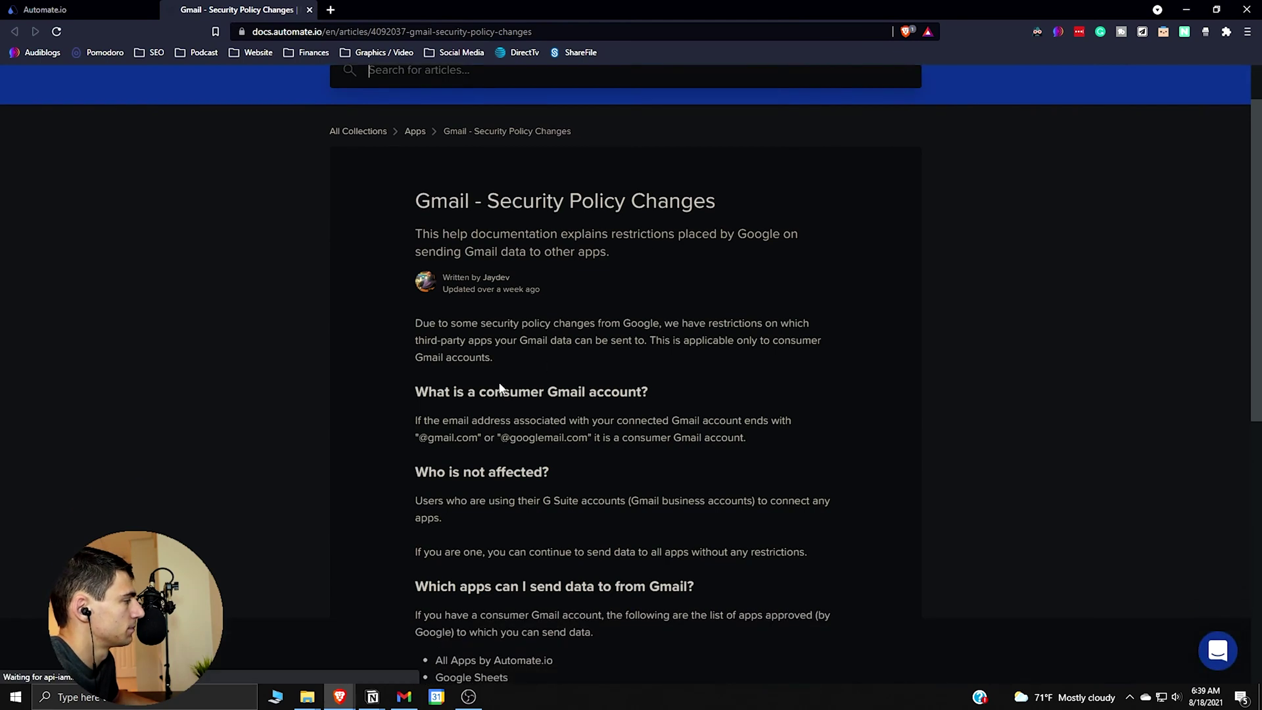
scroll(490, 399, down, 1)
scroll(489, 399, down, 3)
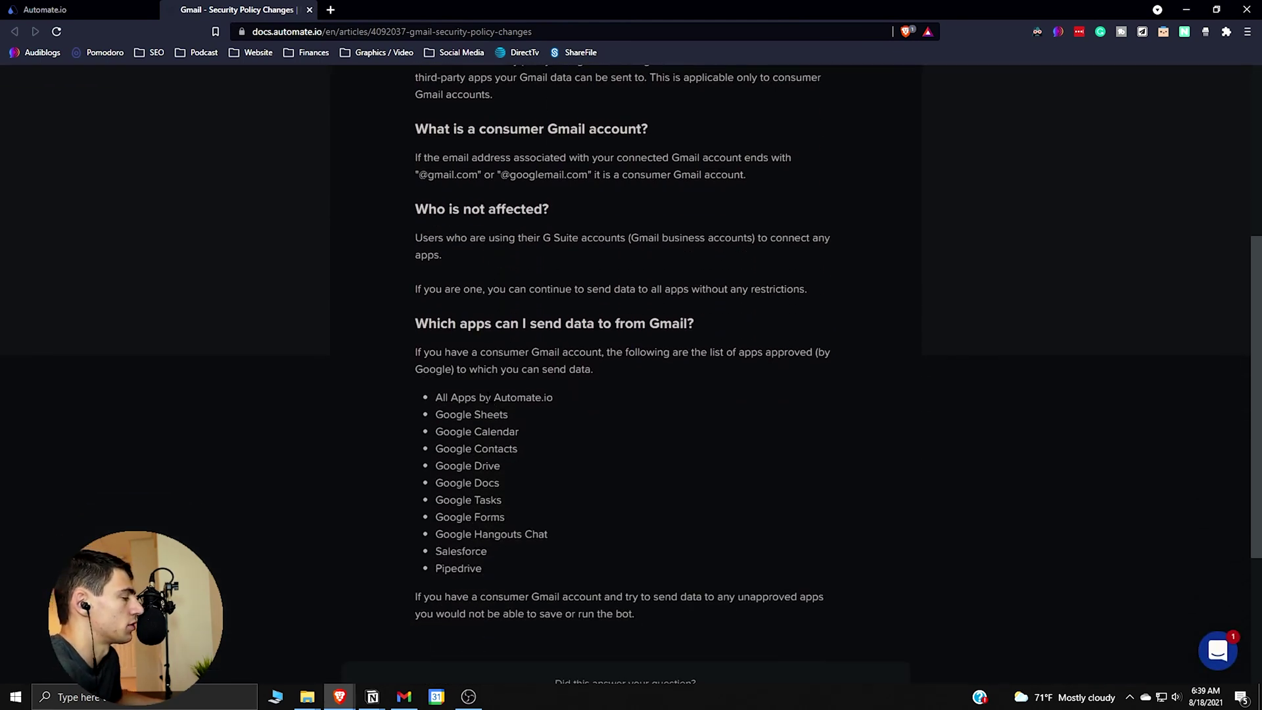
scroll(482, 413, up, 2)
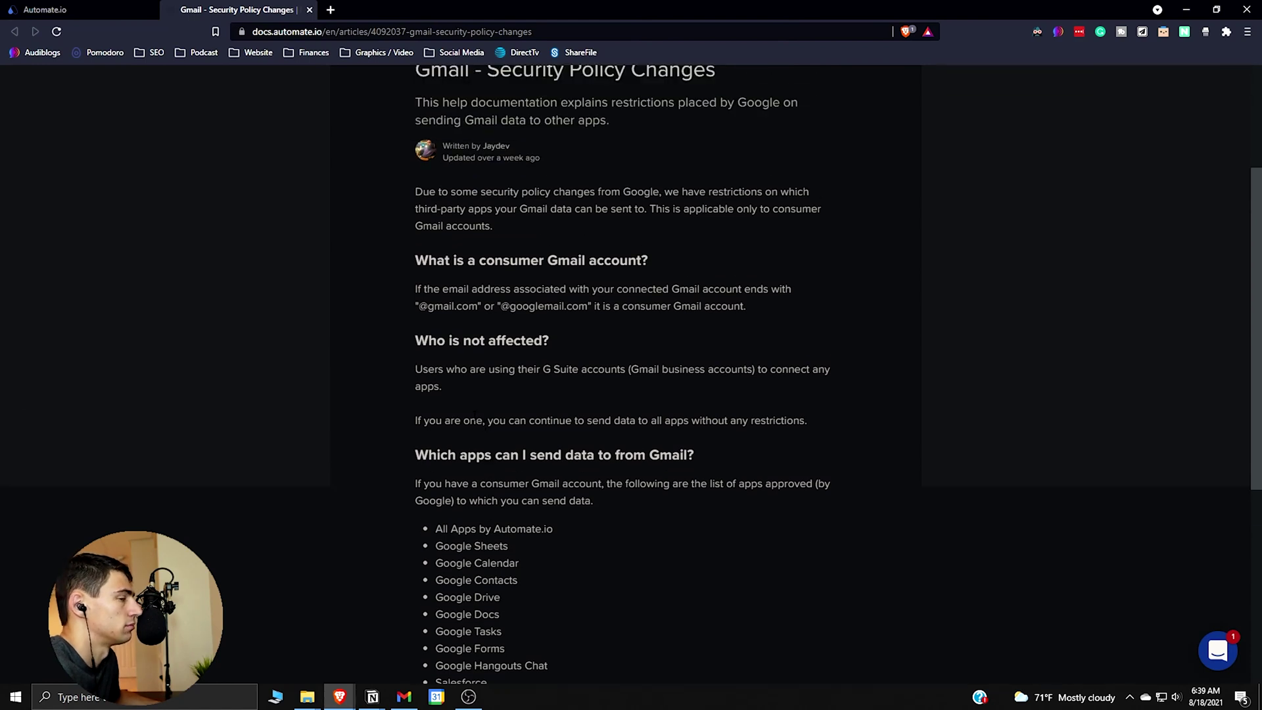